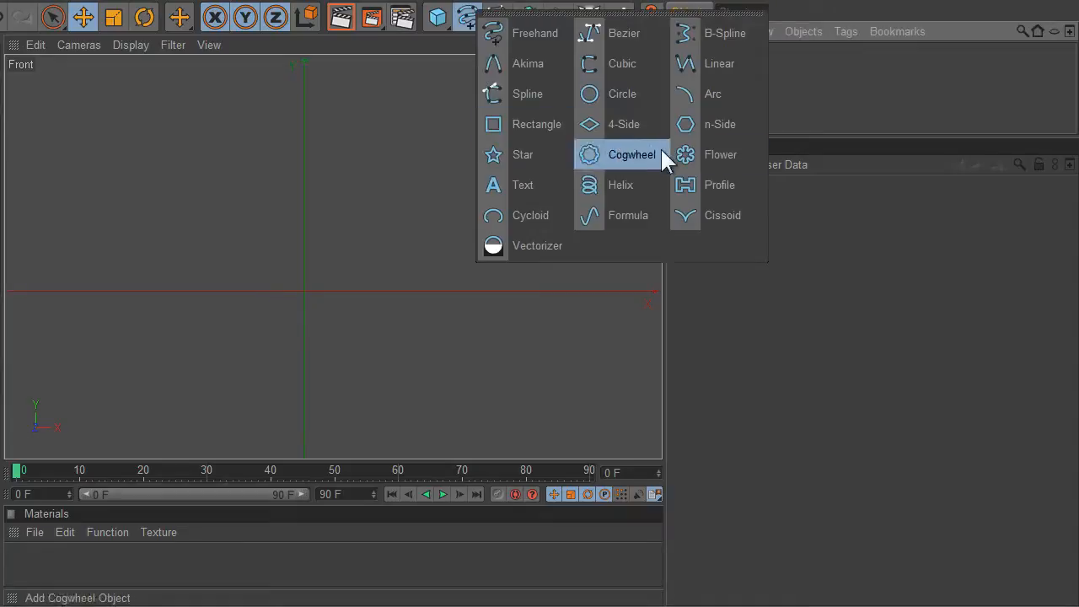
# Add a Circle spline and a MoGraph Cloner object to the scene.
pyautogui.click(598, 113)
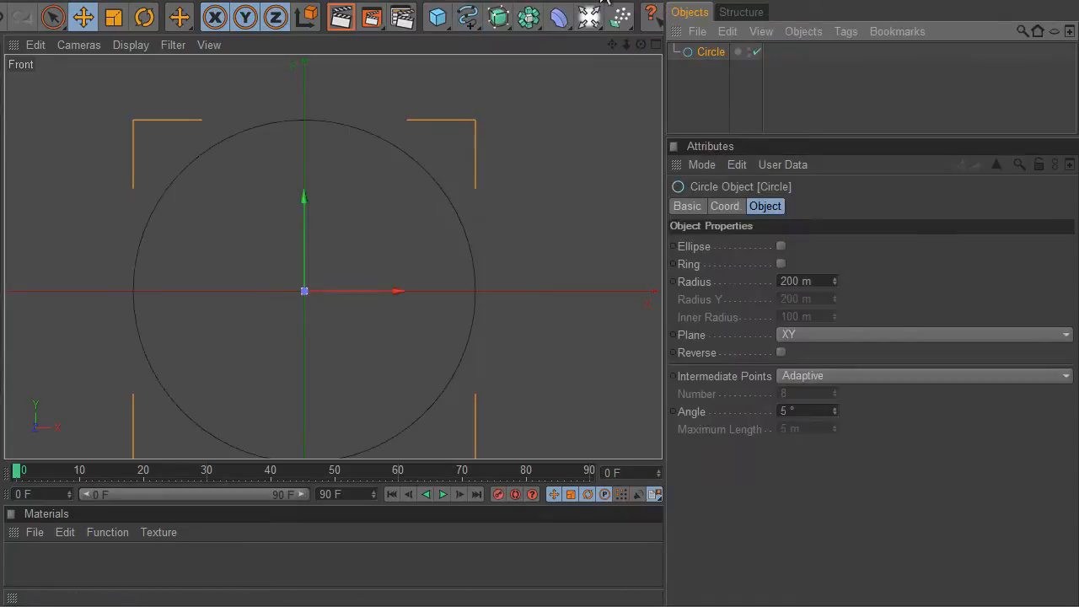
pyautogui.click(591, 15)
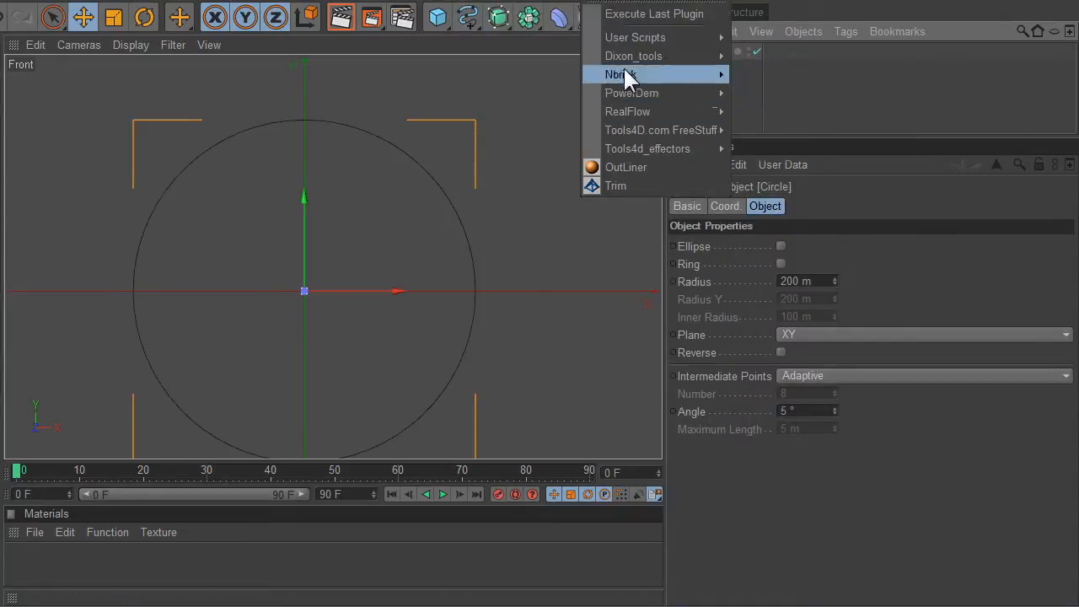
pyautogui.click(498, 19)
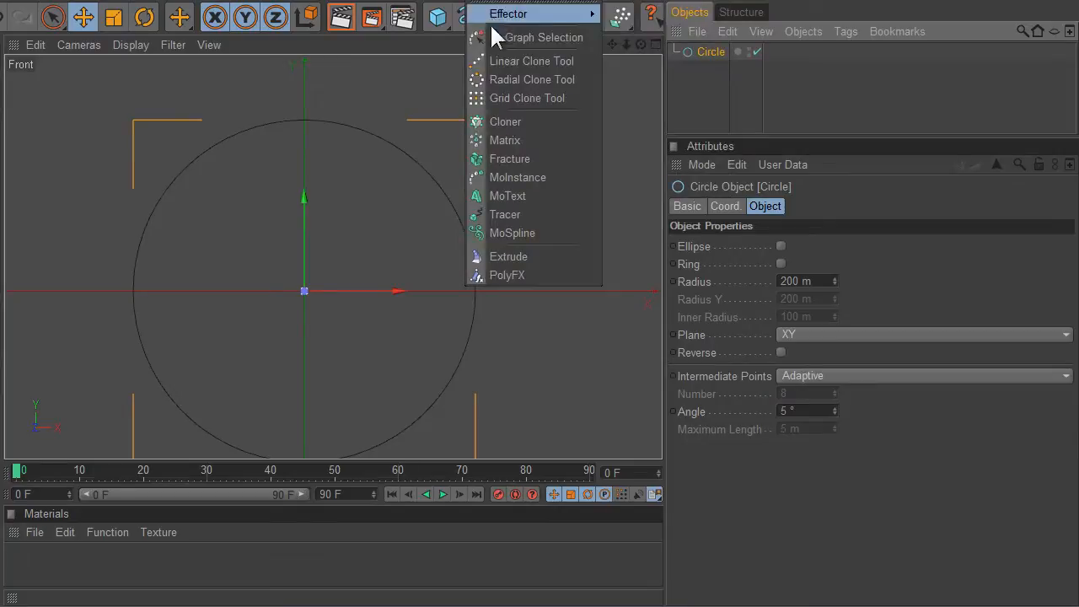
pyautogui.click(538, 122)
# Add a Sphere with a radius of 20 m and make it a child of the Cloner.
pyautogui.click(444, 9)
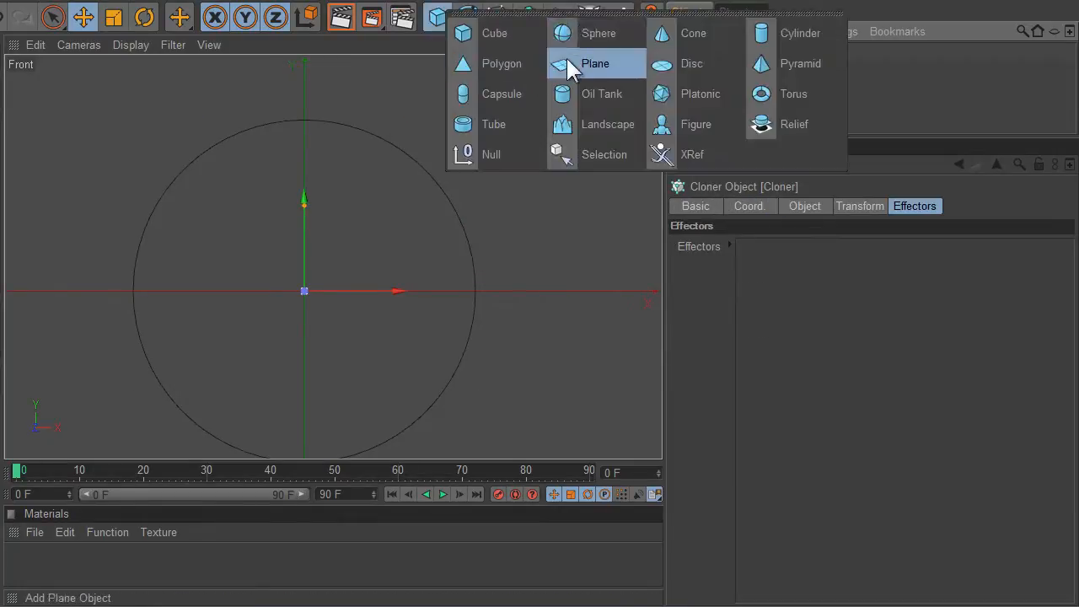
pyautogui.click(581, 29)
pyautogui.doubleClick(792, 245)
pyautogui.write('20')
pyautogui.press('Return')
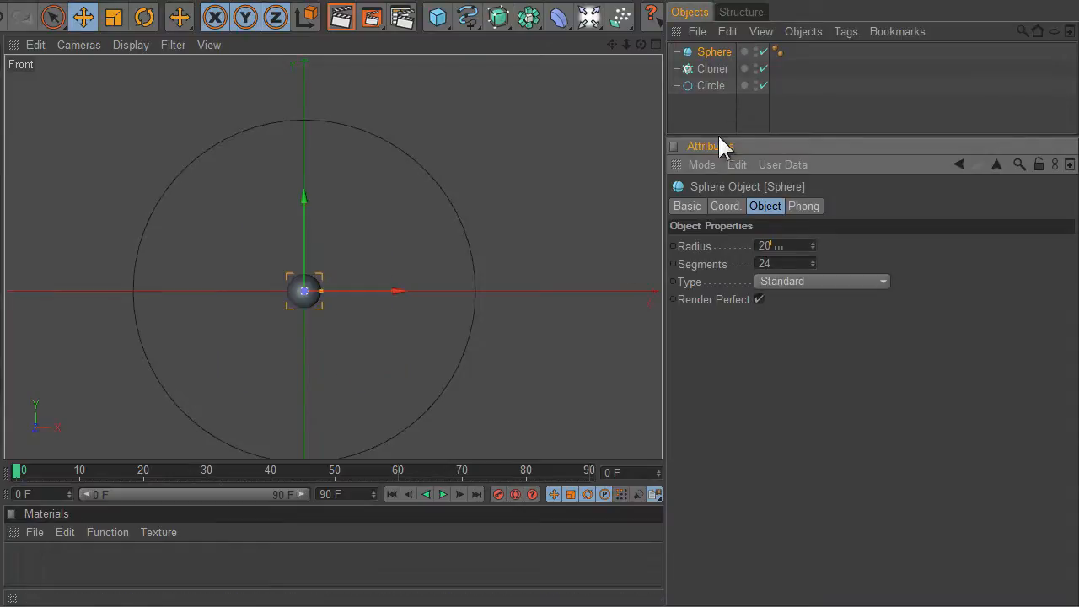
pyautogui.moveTo(710, 54); pyautogui.dragTo(712, 65)
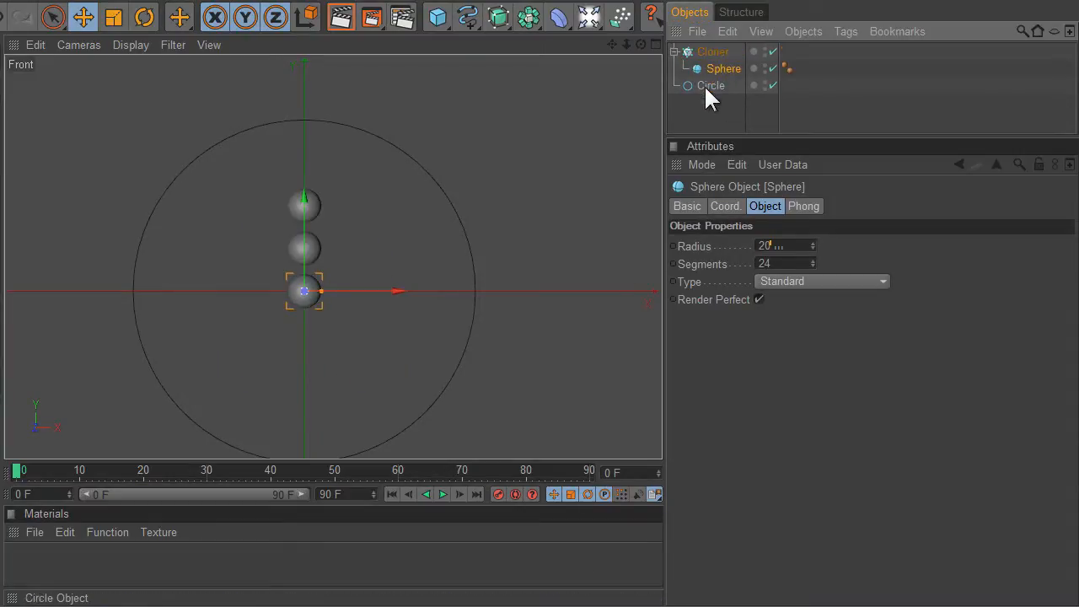
# Set the Cloner's mode to Object and assign the Circle spline as the object to clone onto.
pyautogui.click(710, 51)
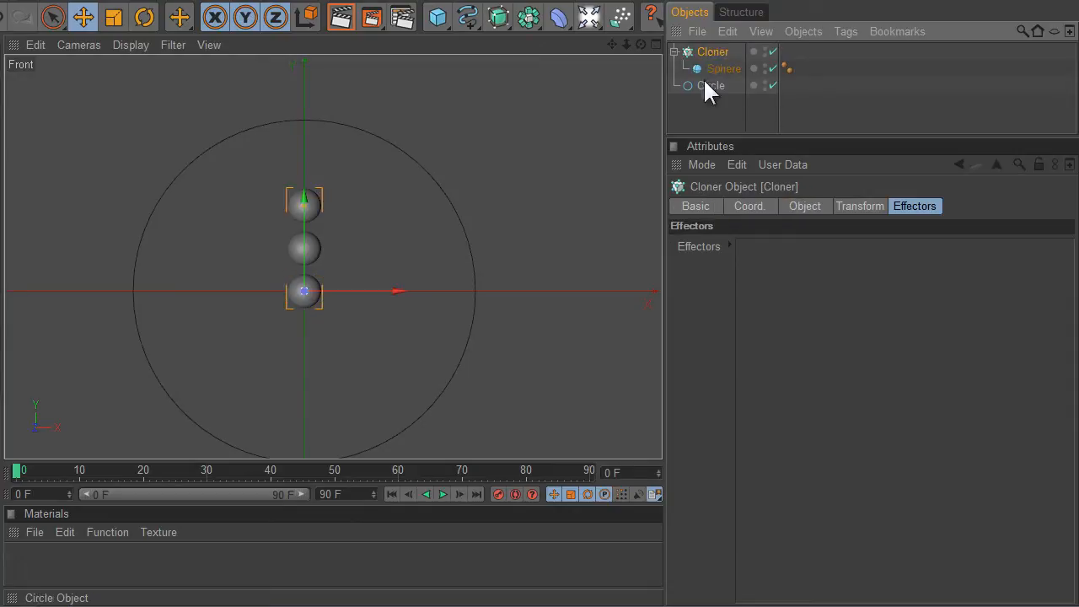
pyautogui.click(792, 204)
pyautogui.click(782, 246)
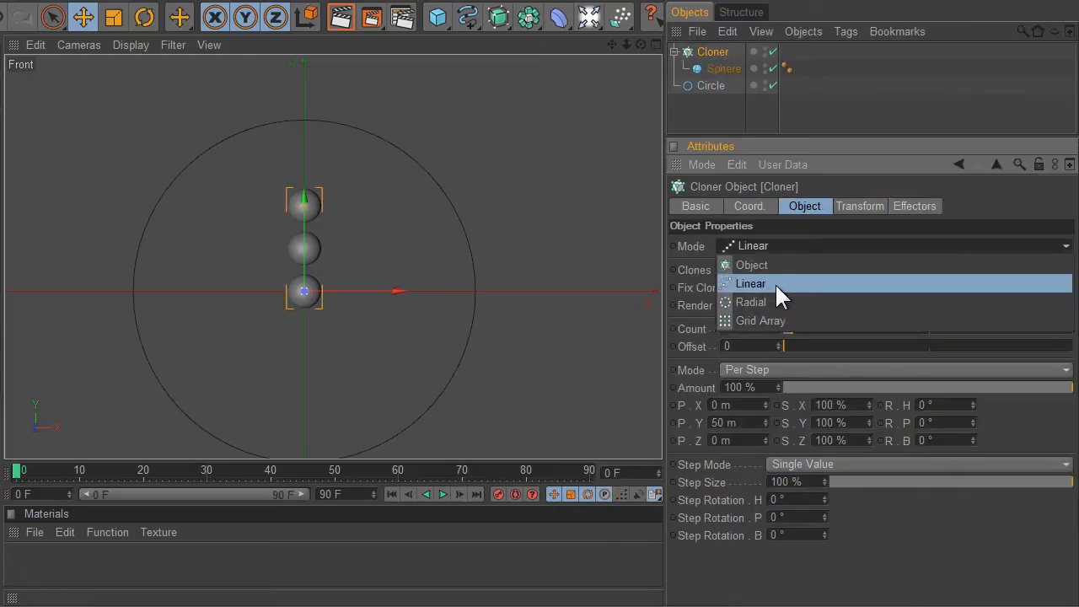
pyautogui.click(774, 264)
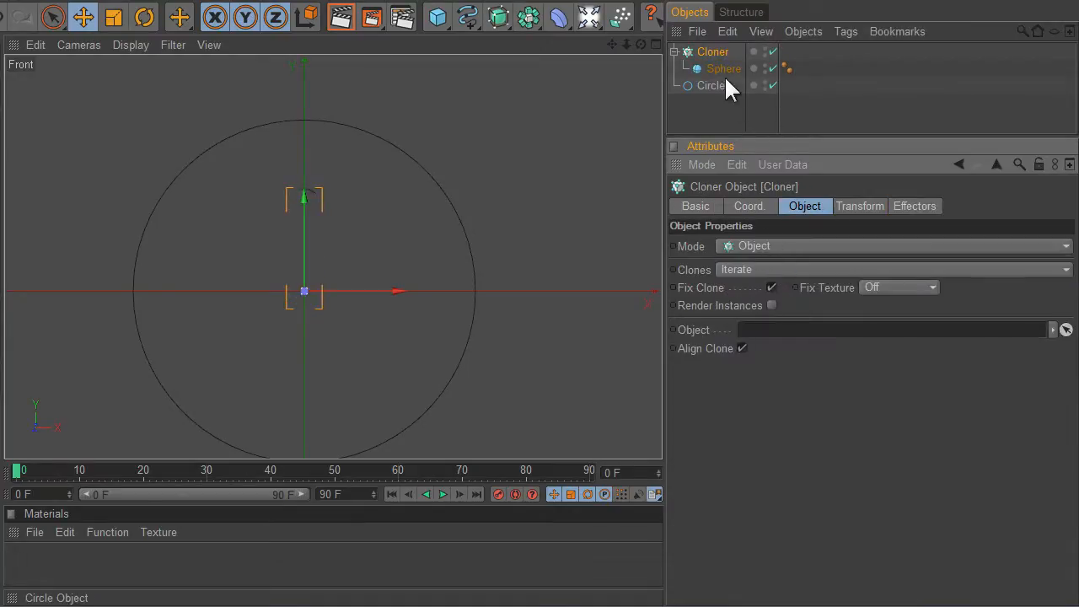
pyautogui.moveTo(703, 80); pyautogui.dragTo(763, 330)
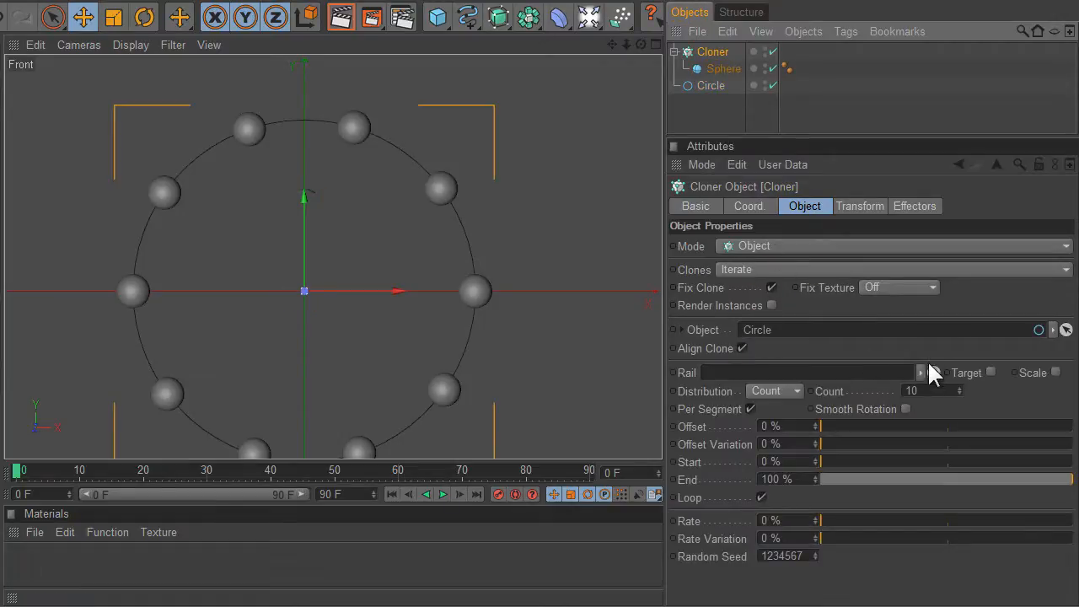
# Set the Cloner's clone count to 50.
pyautogui.doubleClick(926, 389)
pyautogui.write('50')
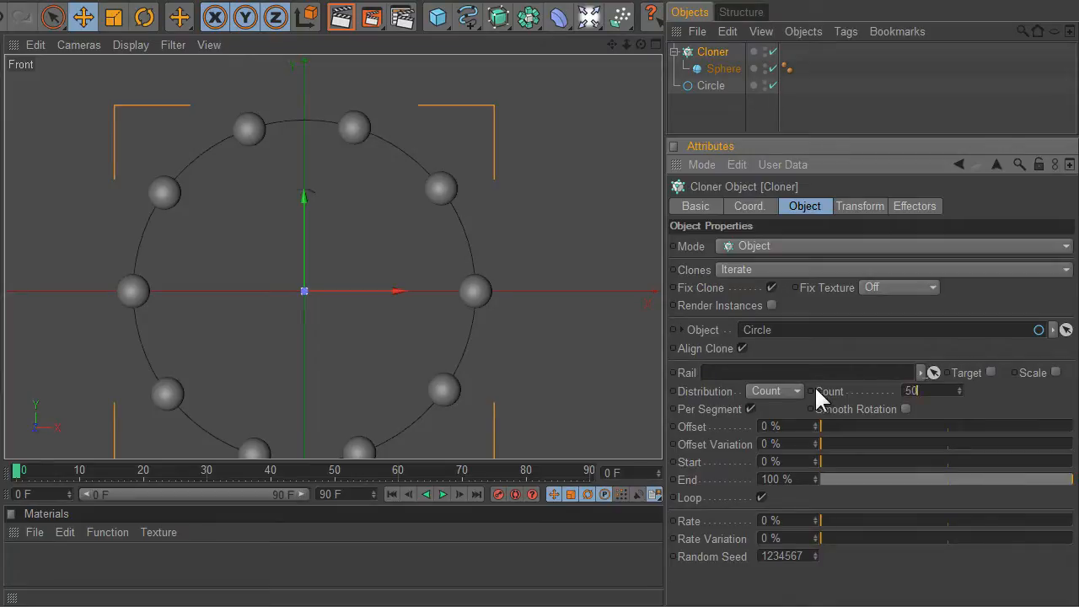
pyautogui.press('Return')
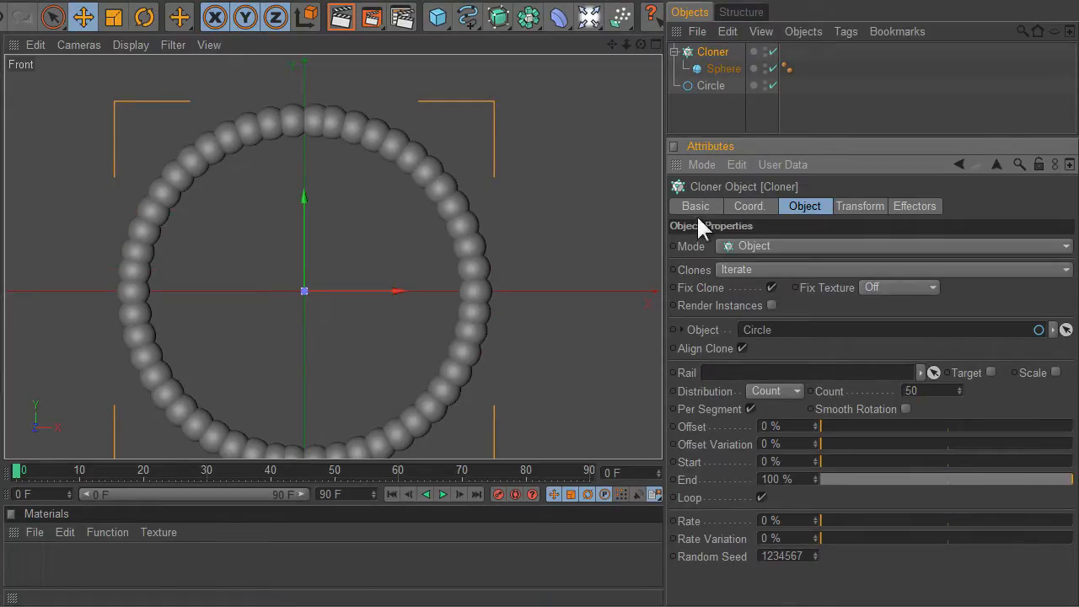
# Set the Circle's intermediate points to Natural and refresh the Cloner by disabling and re-enabling it.
pyautogui.click(711, 85)
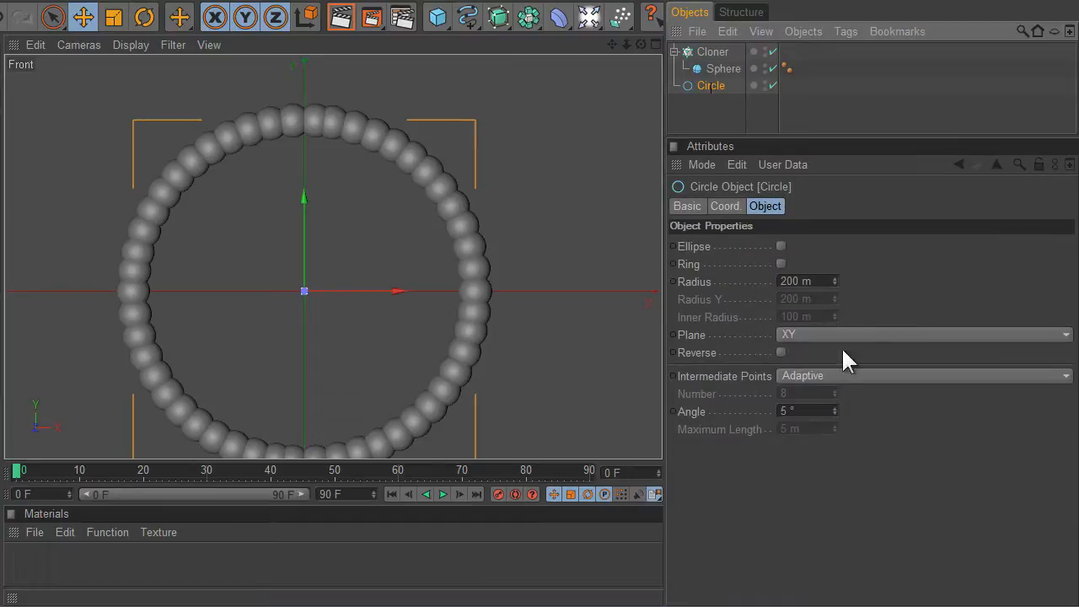
pyautogui.click(810, 375)
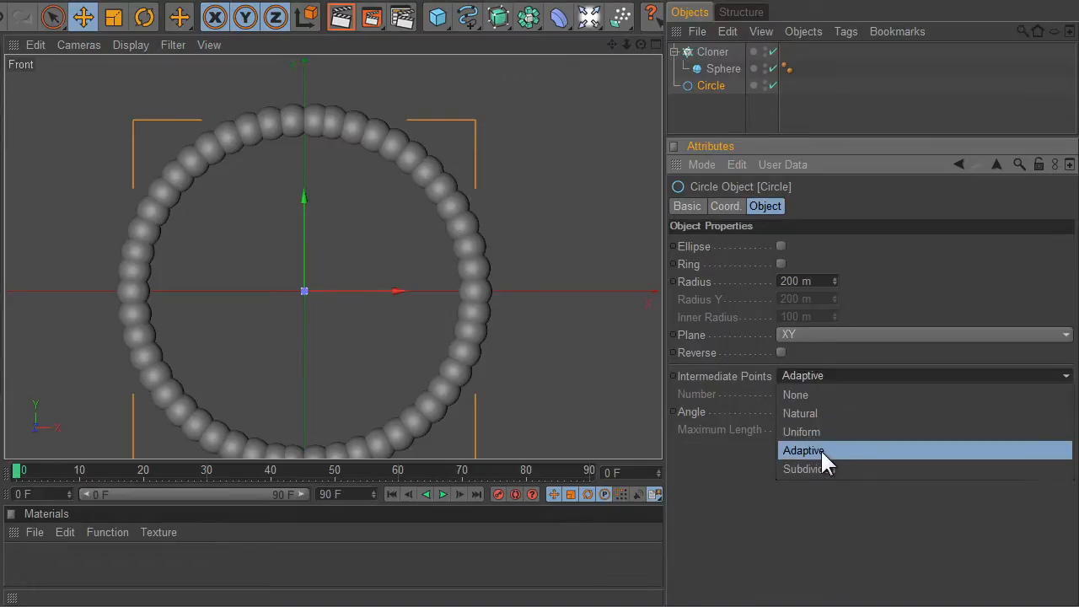
pyautogui.click(815, 418)
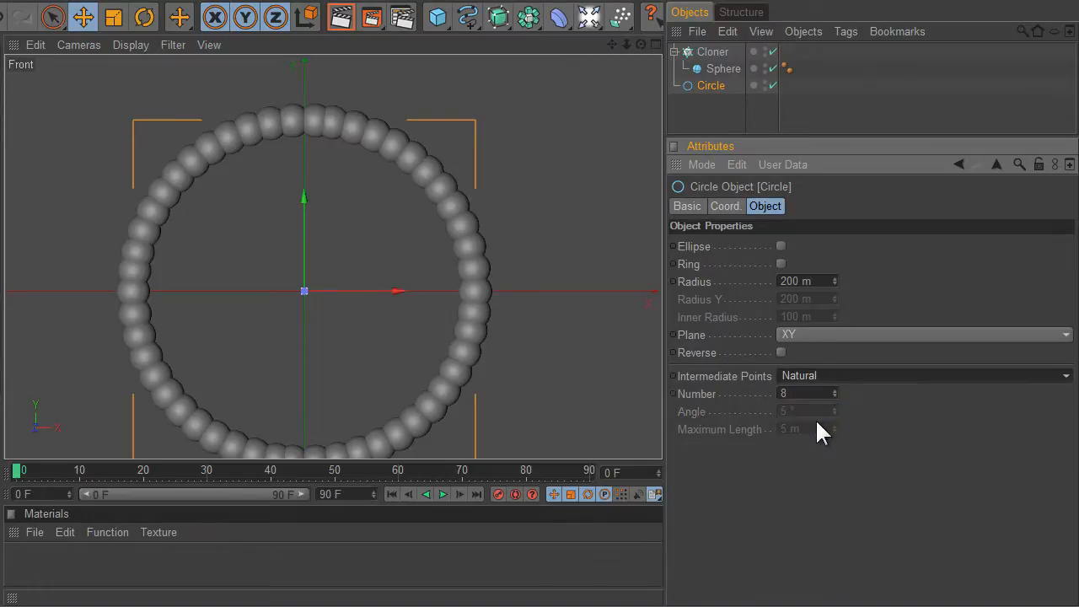
pyautogui.click(773, 51)
pyautogui.click(772, 51)
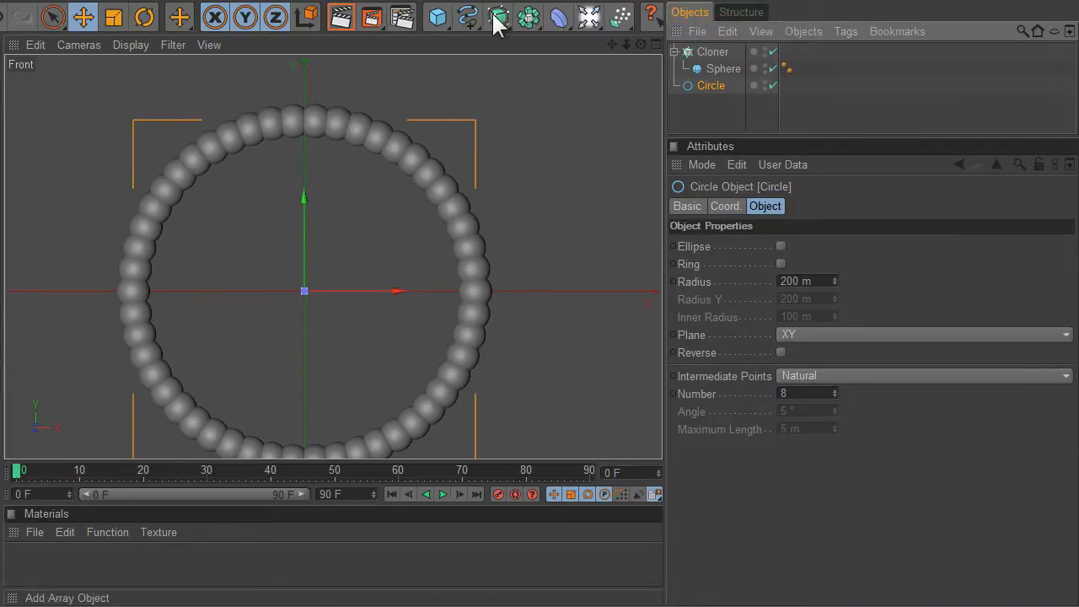
# Add a Fit Effector from the Tools4d_effectors plugins and assign it to the Cloner's effectors.
pyautogui.click(598, 8)
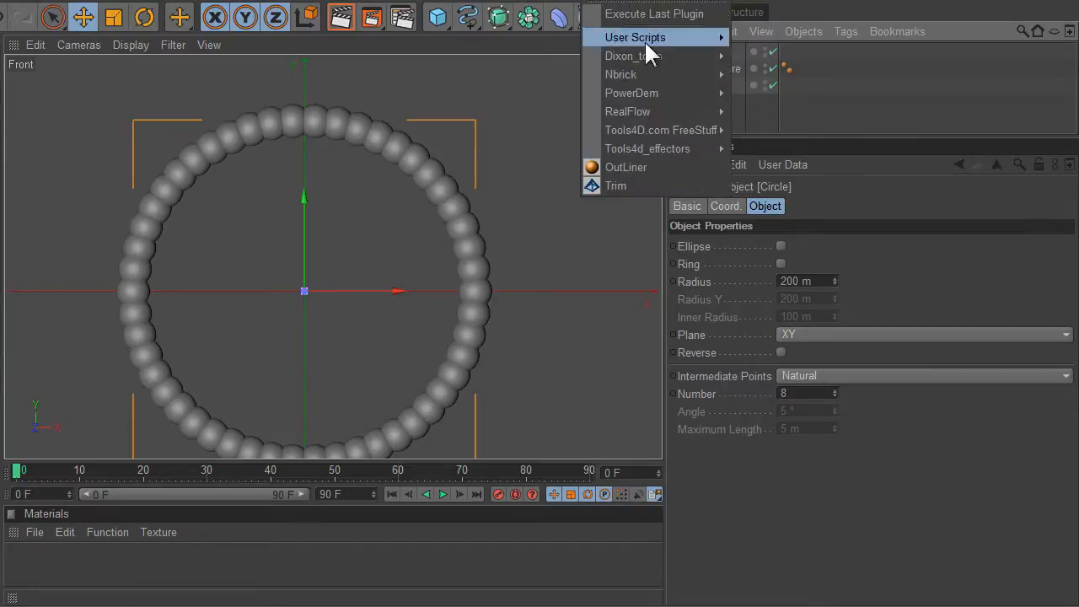
pyautogui.moveTo(657, 75)
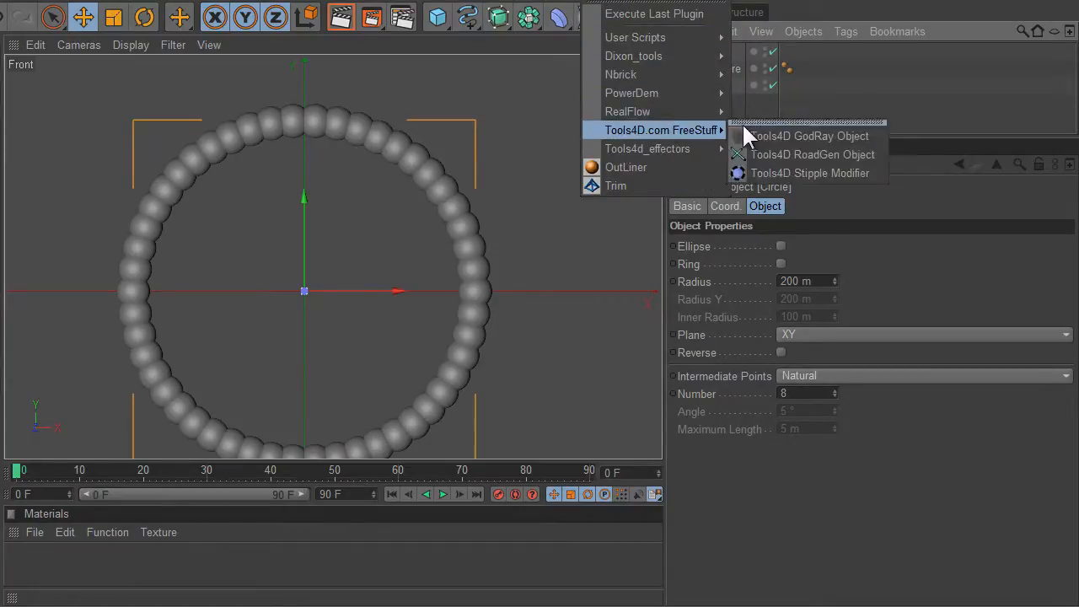
pyautogui.moveTo(677, 150)
pyautogui.click(746, 154)
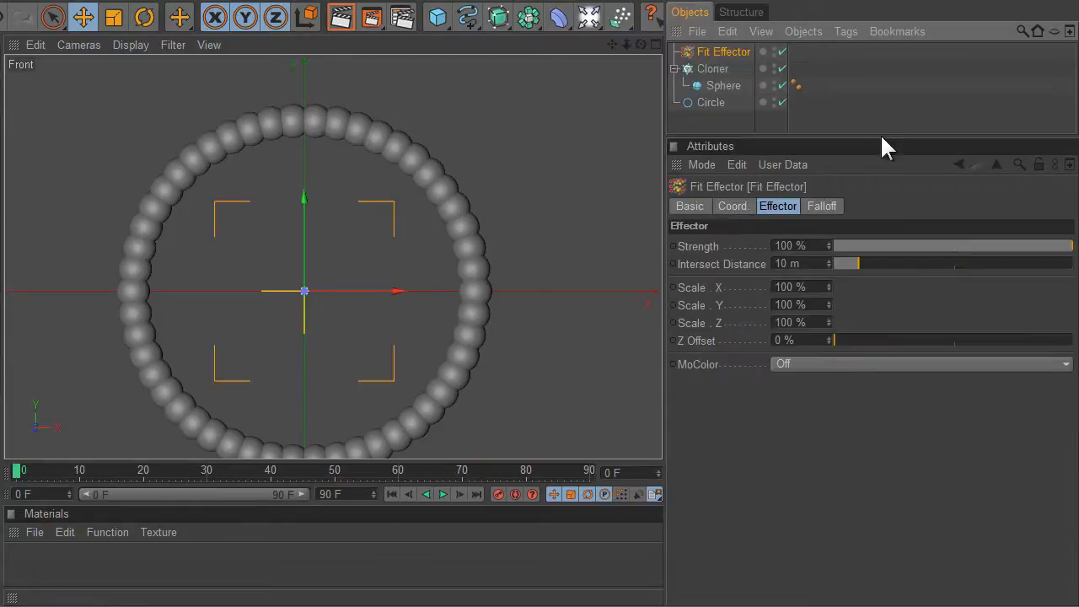
pyautogui.click(713, 67)
pyautogui.click(913, 205)
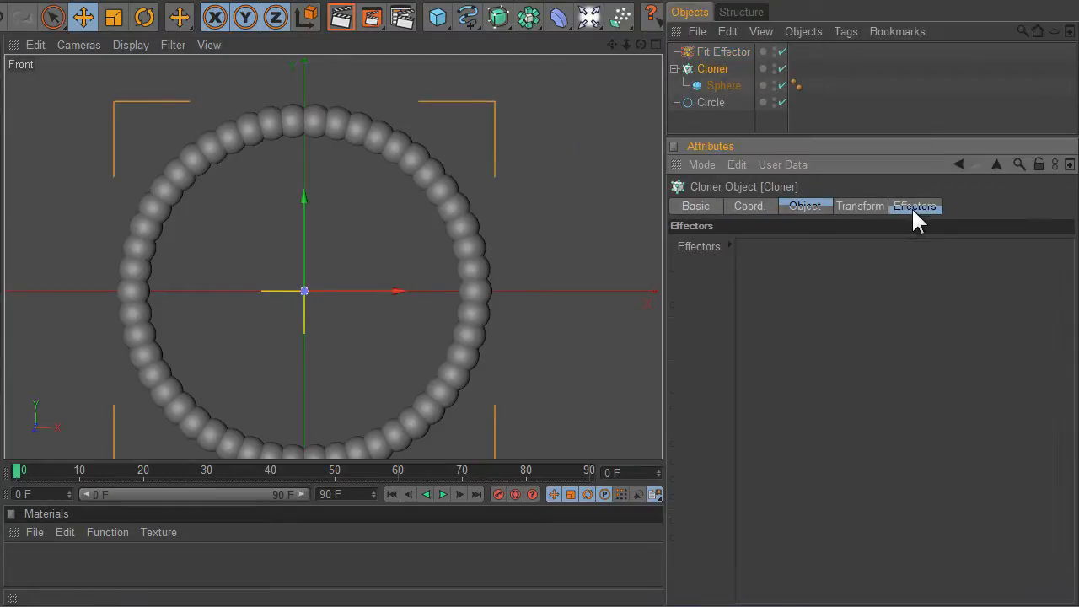
pyautogui.moveTo(712, 54); pyautogui.dragTo(841, 279)
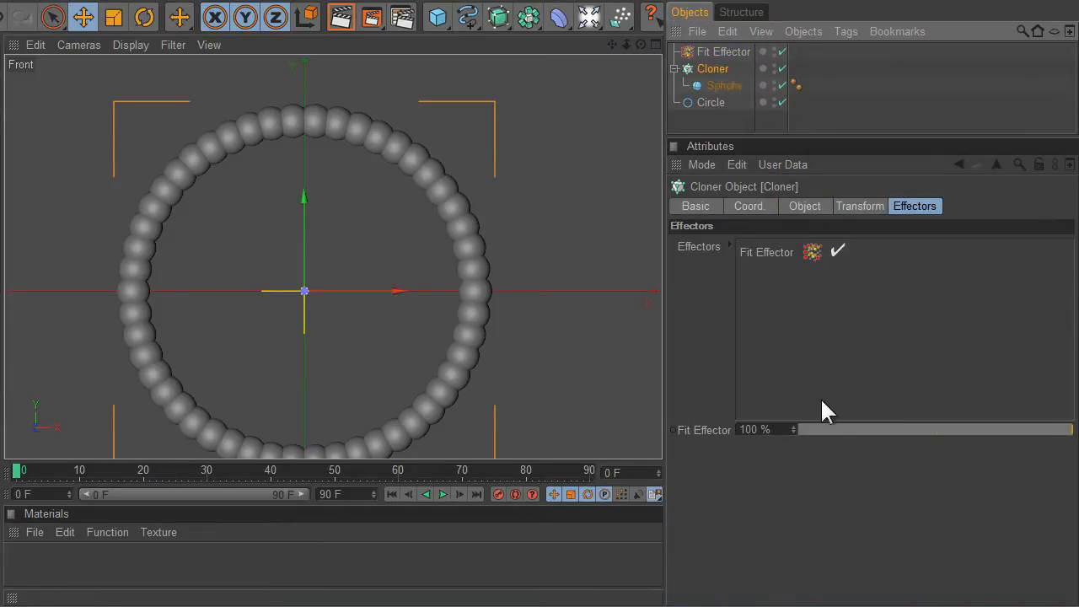
# Check the Sphere's radius and set the Fit Effector's intersect distance to 20 m to match it.
pyautogui.click(770, 254)
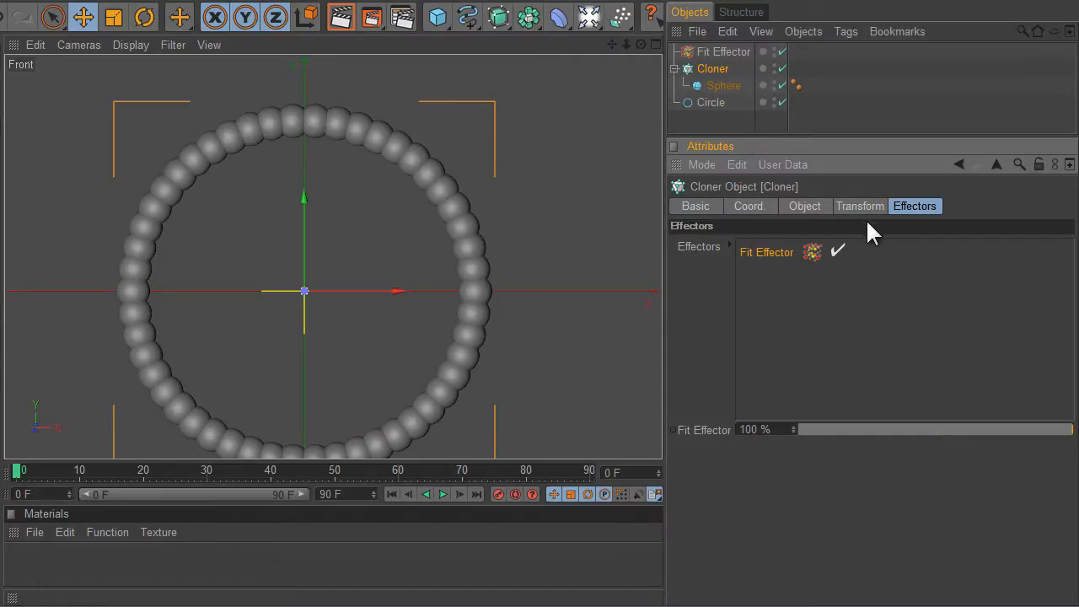
pyautogui.doubleClick(785, 252)
pyautogui.moveTo(814, 264); pyautogui.dragTo(688, 263)
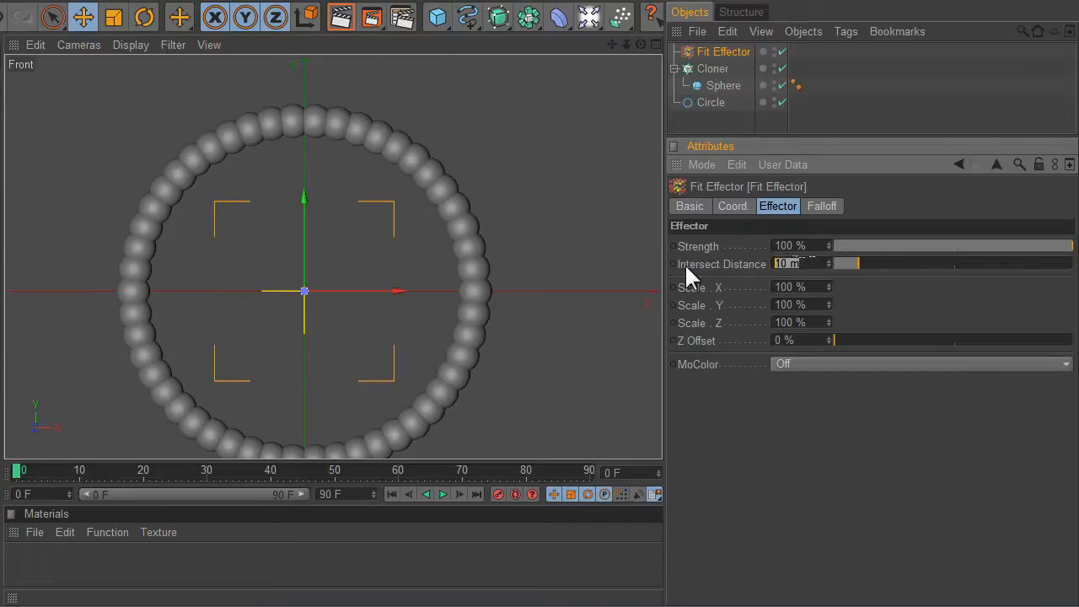
pyautogui.click(731, 85)
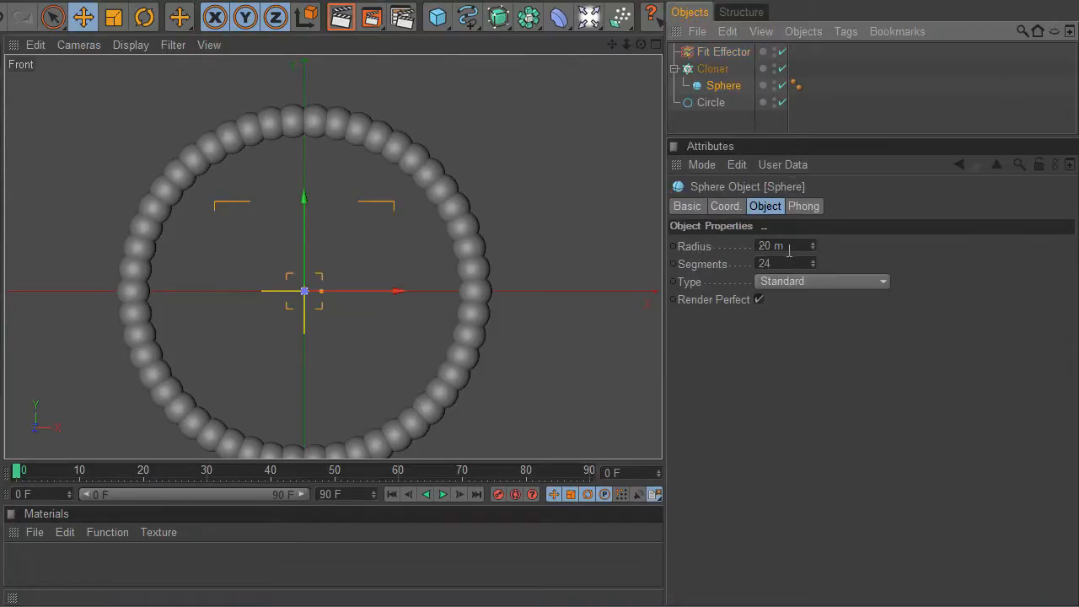
pyautogui.moveTo(788, 246); pyautogui.dragTo(705, 245)
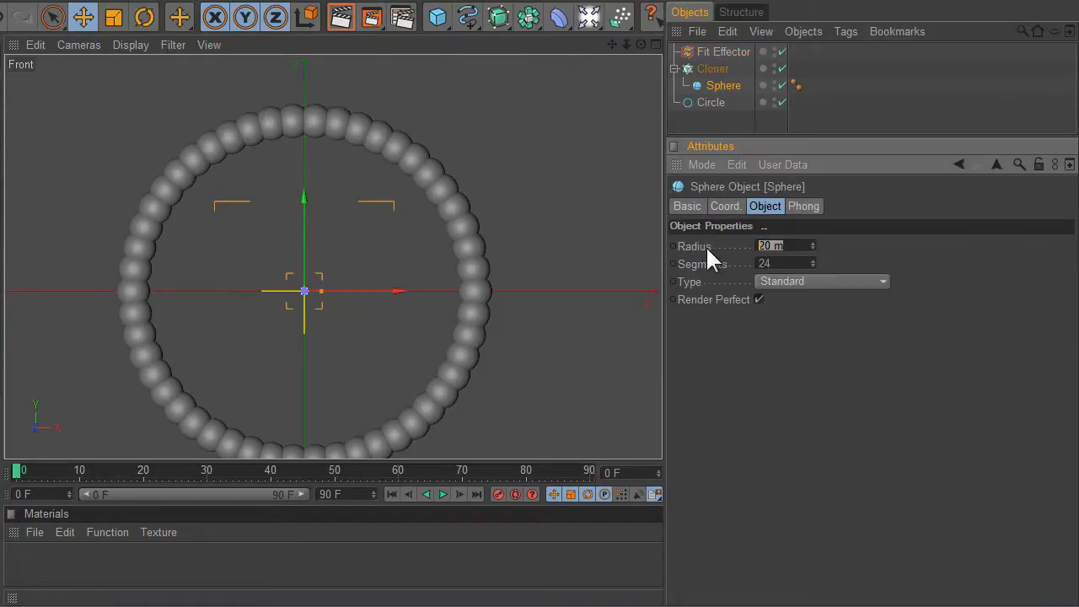
pyautogui.click(959, 163)
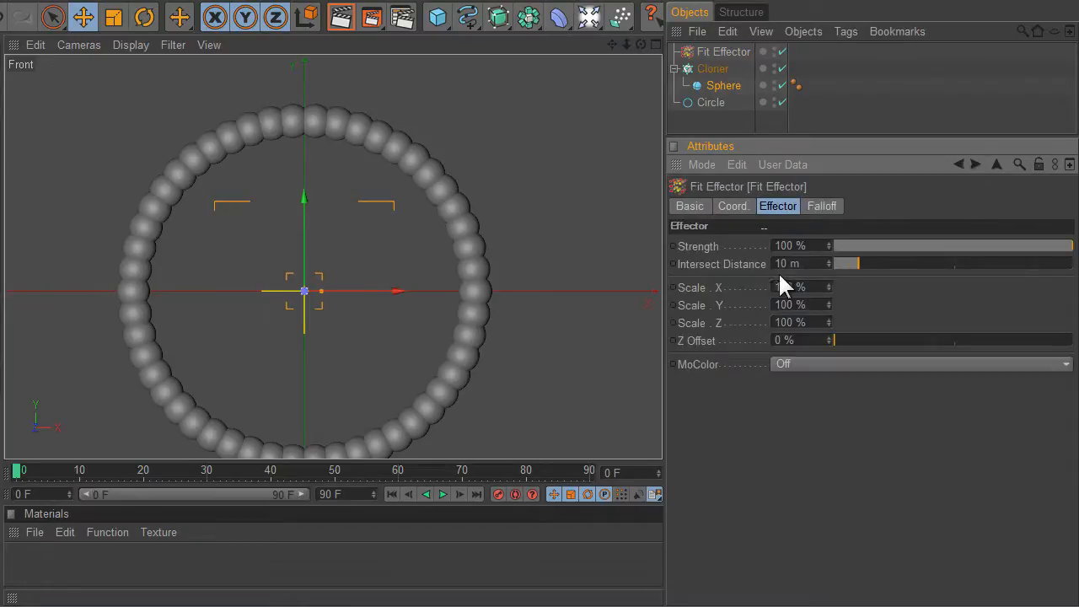
pyautogui.doubleClick(808, 268)
pyautogui.write('20')
pyautogui.press('Return')
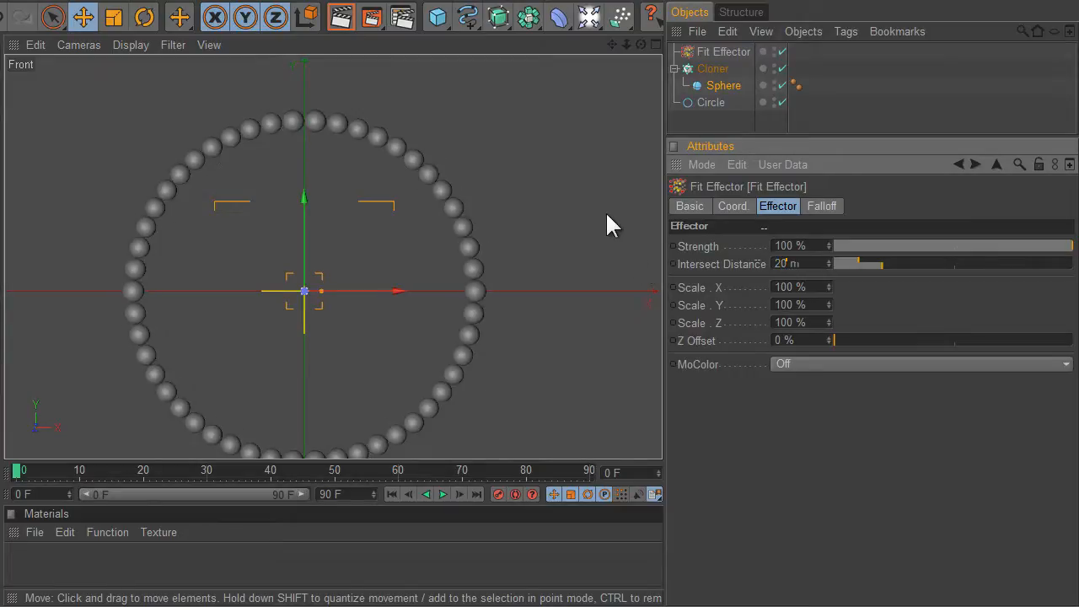
# Add a Twist deformer and make it a child of the Circle spline.
pyautogui.moveTo(611, 45); pyautogui.dragTo(661, 320)
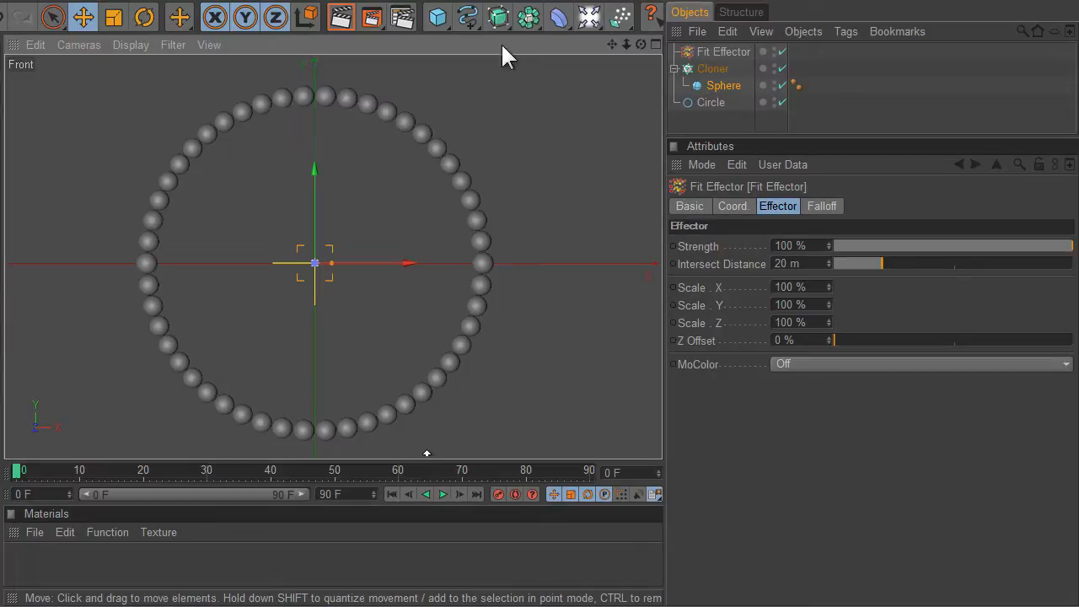
pyautogui.click(561, 18)
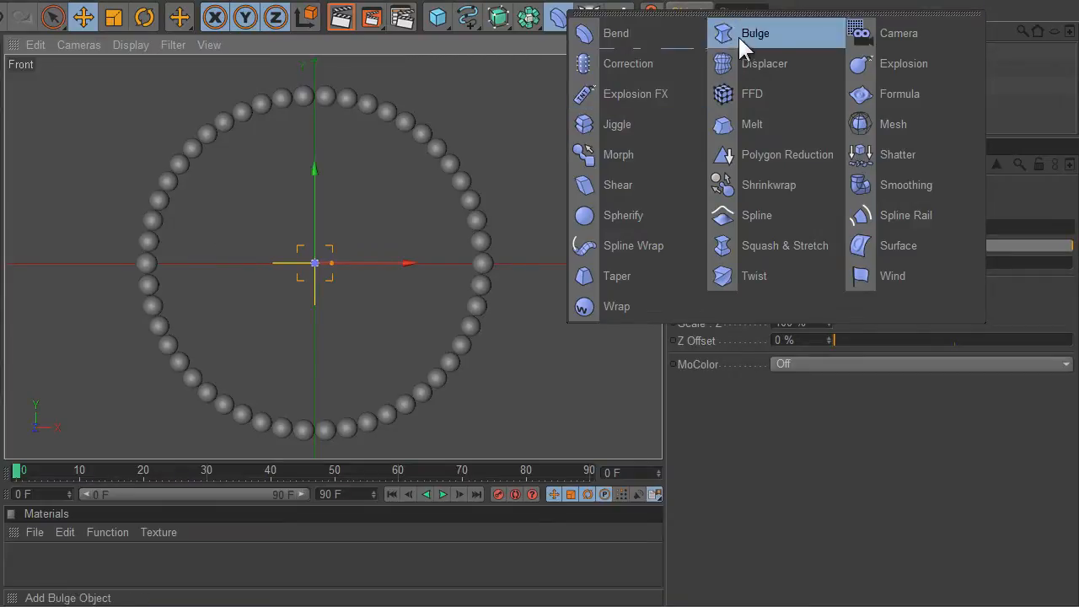
pyautogui.click(750, 276)
pyautogui.moveTo(710, 53); pyautogui.dragTo(704, 125)
# Set the Twist deformer's mode to Unlimited and increase its twist angle to about 333°.
pyautogui.moveTo(315, 157); pyautogui.dragTo(448, 158)
pyautogui.click(750, 264)
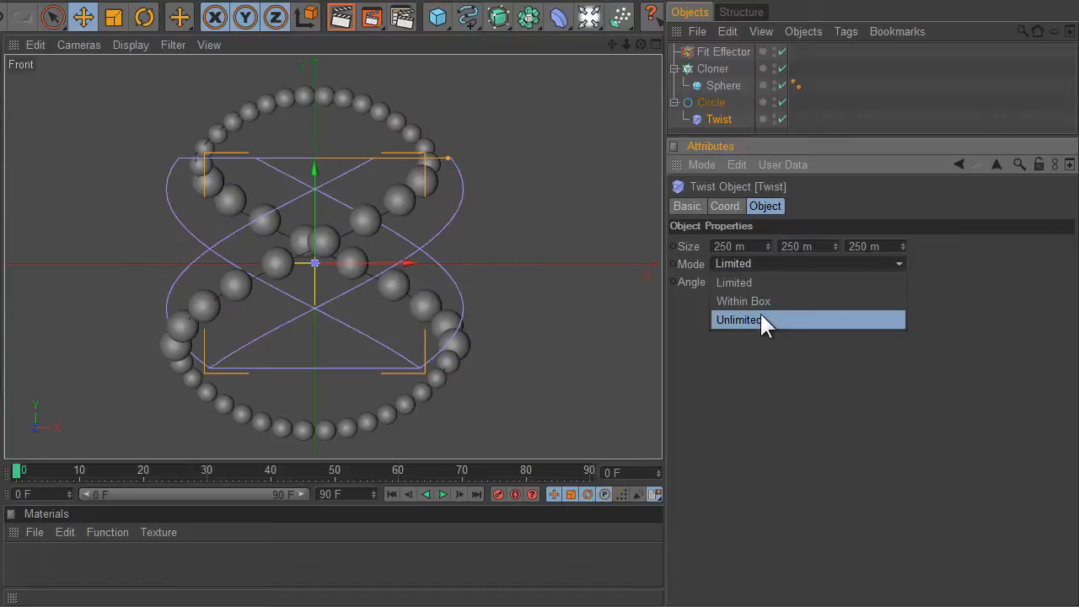
pyautogui.click(760, 316)
pyautogui.moveTo(447, 158); pyautogui.dragTo(594, 158)
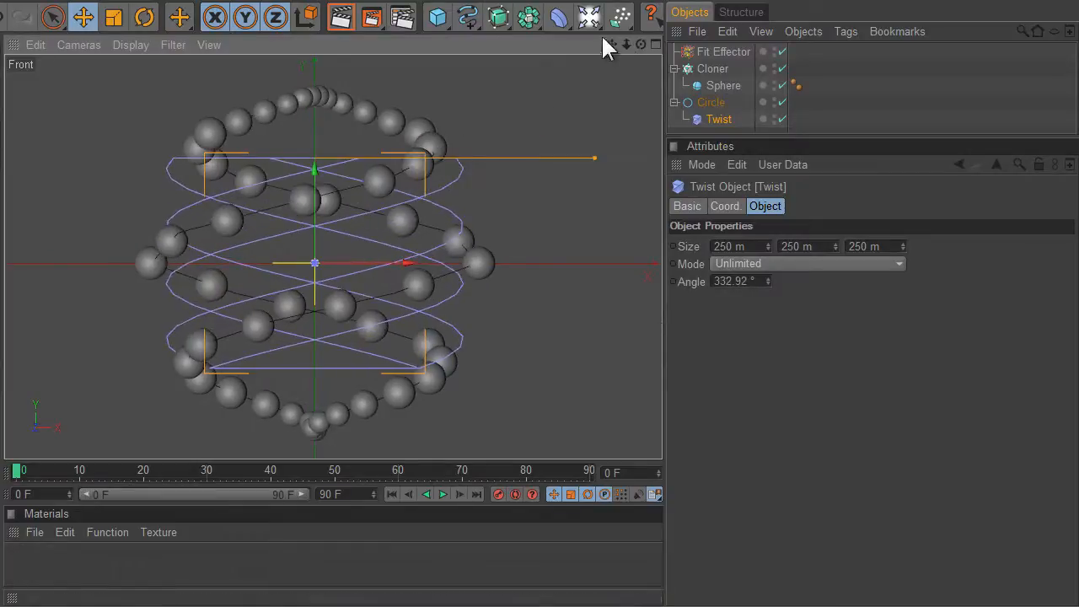
# Switch the viewport to the Perspective camera and hide the Twist deformer in the editor.
pyautogui.click(73, 45)
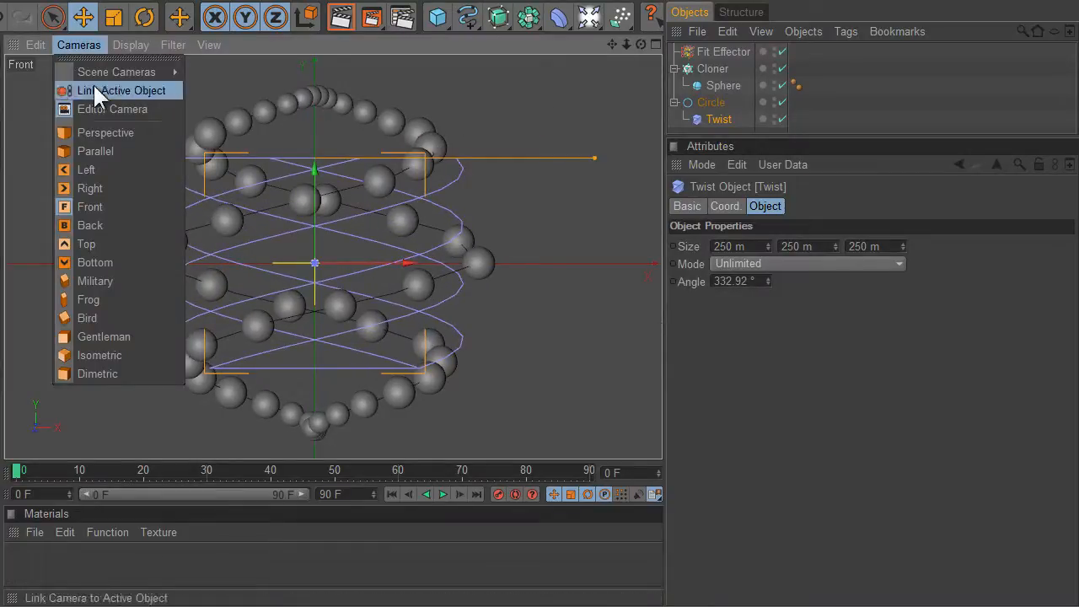
pyautogui.click(103, 133)
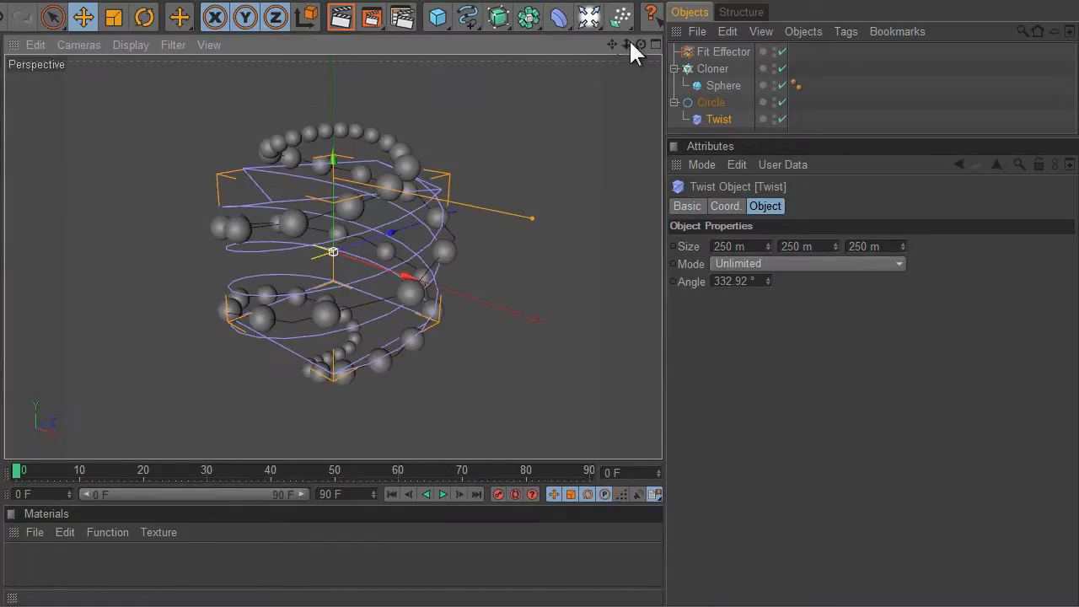
pyautogui.moveTo(661, 323); pyautogui.dragTo(662, 322)
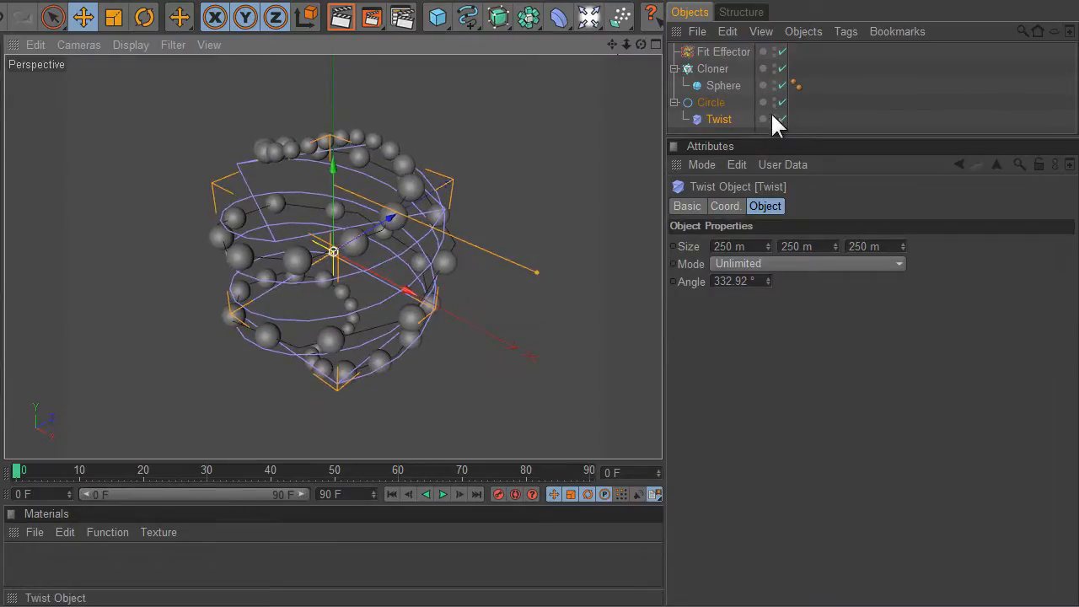
pyautogui.click(773, 115)
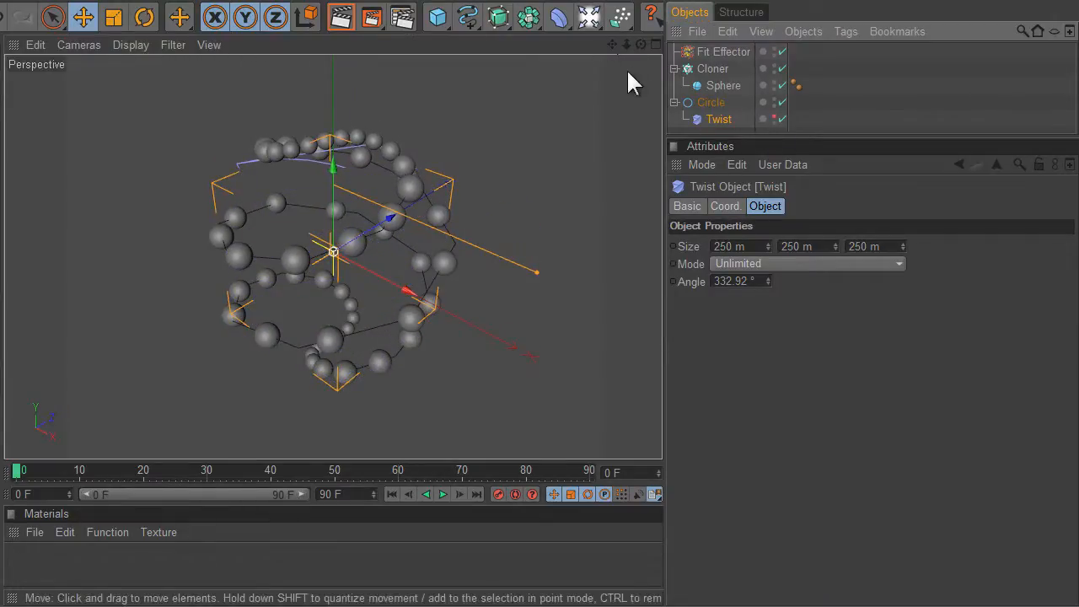
# Increase the Cloner's clone count along the Circle spline to 194.
pyautogui.moveTo(640, 44); pyautogui.dragTo(663, 330)
pyautogui.click(710, 69)
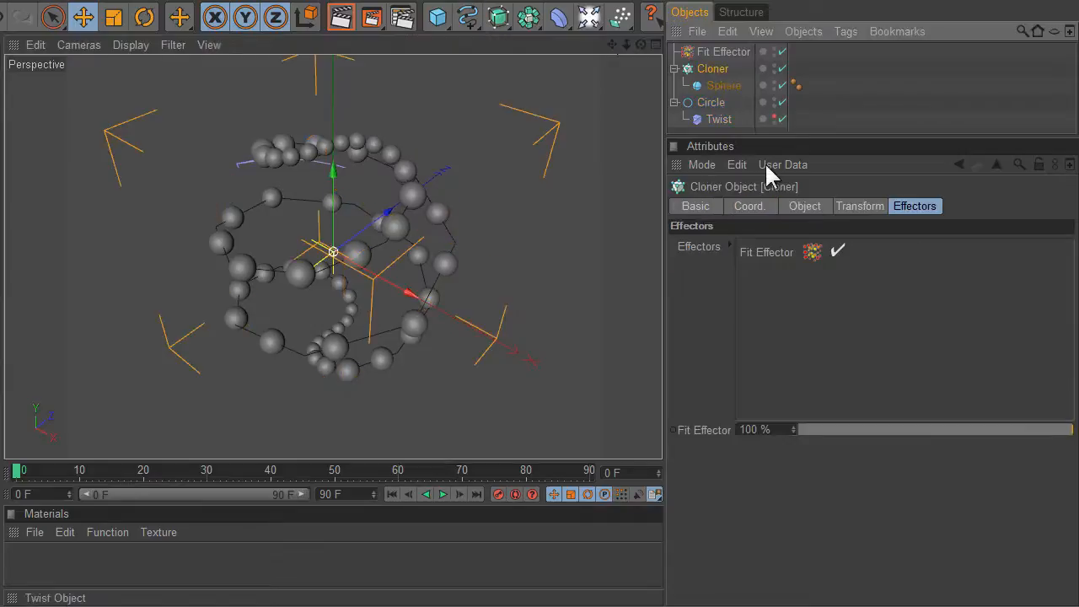
pyautogui.click(805, 206)
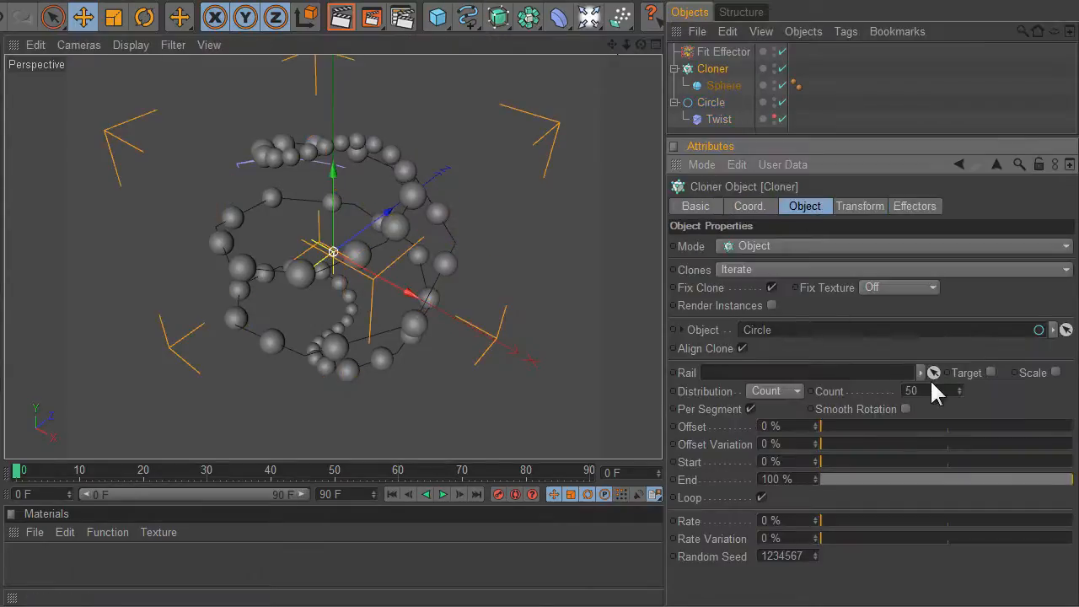
pyautogui.click(958, 390)
pyautogui.moveTo(958, 387); pyautogui.dragTo(959, 397)
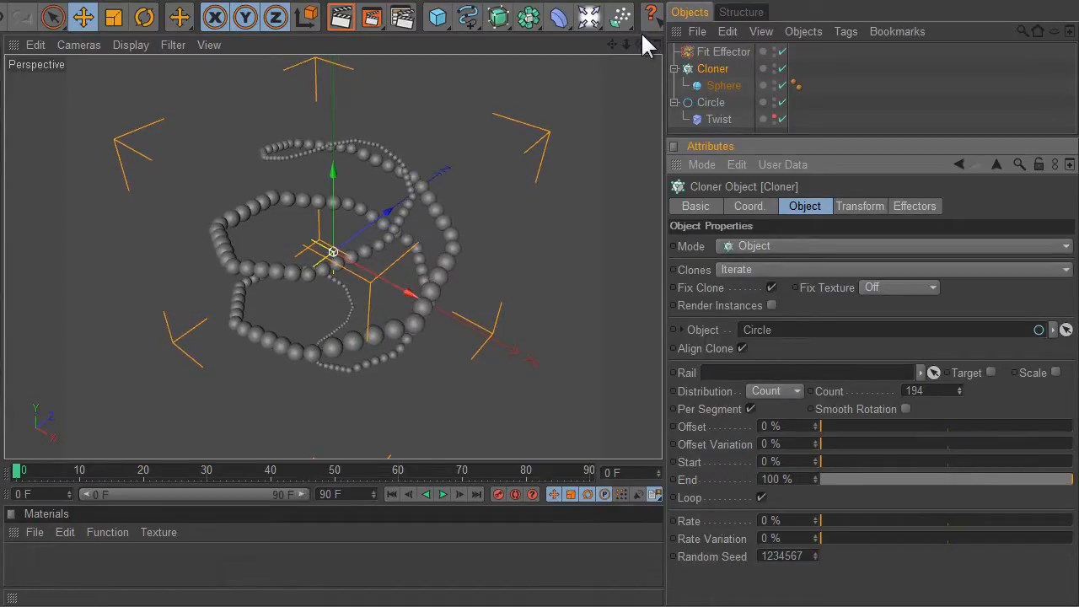
# Smooth the Circle spline by raising its number of intermediate points to 23.
pyautogui.moveTo(641, 40); pyautogui.dragTo(662, 321)
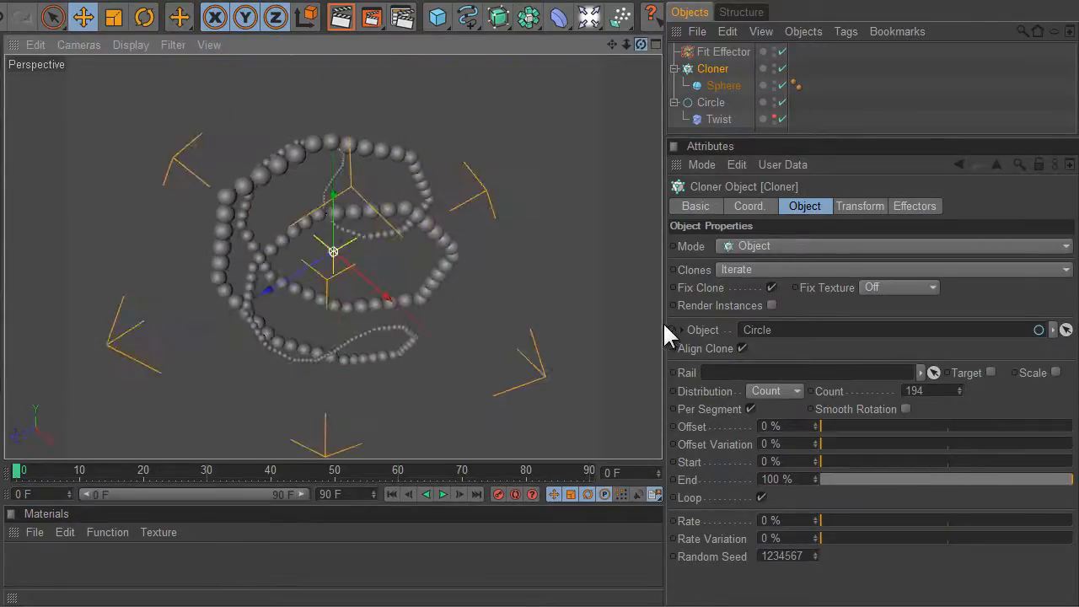
pyautogui.click(709, 103)
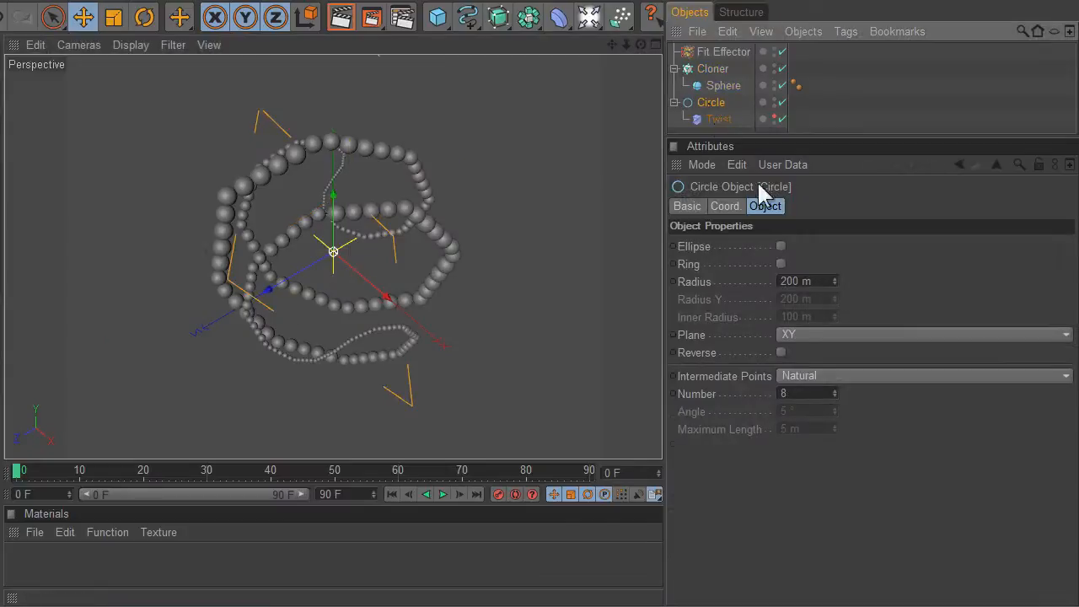
pyautogui.doubleClick(815, 398)
pyautogui.write('12')
pyautogui.press('Up')
pyautogui.press('Up')
pyautogui.press('Up')
pyautogui.press('Up')
pyautogui.press('Up')
pyautogui.press('Up')
pyautogui.press('Up')
pyautogui.press('Up')
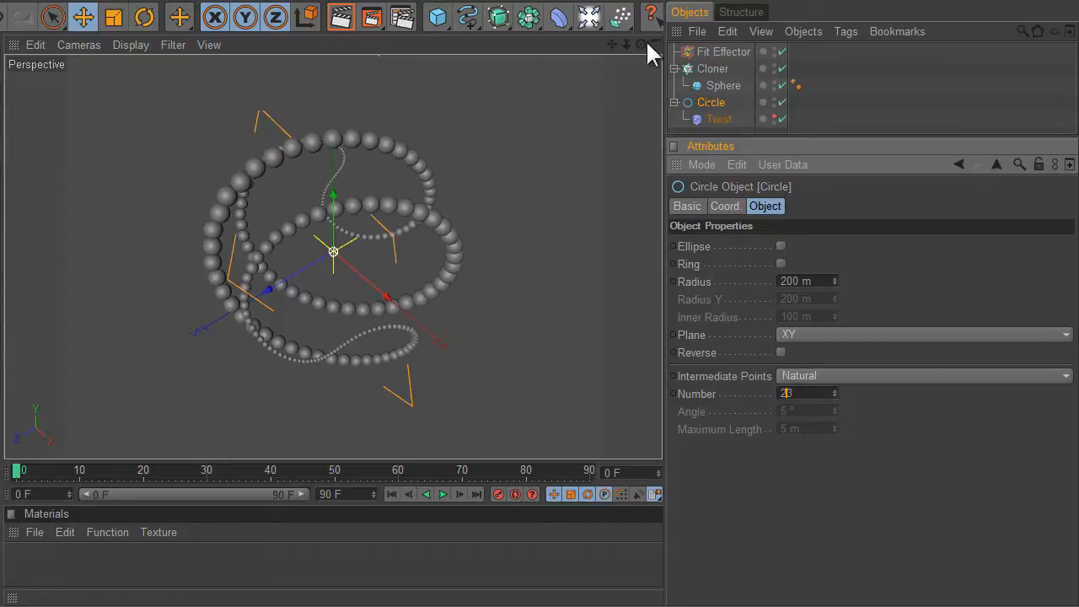
# Reduce the Twist deformer's angle to about 216°.
pyautogui.moveTo(641, 44)
pyautogui.mouseDown()
pyautogui.moveTo(638, 287)
pyautogui.moveTo(663, 334)
pyautogui.moveTo(649, 352)
pyautogui.moveTo(645, 279)
pyautogui.moveTo(669, 330)
pyautogui.moveTo(658, 326)
pyautogui.moveTo(676, 325)
pyautogui.moveTo(651, 328)
pyautogui.mouseUp()
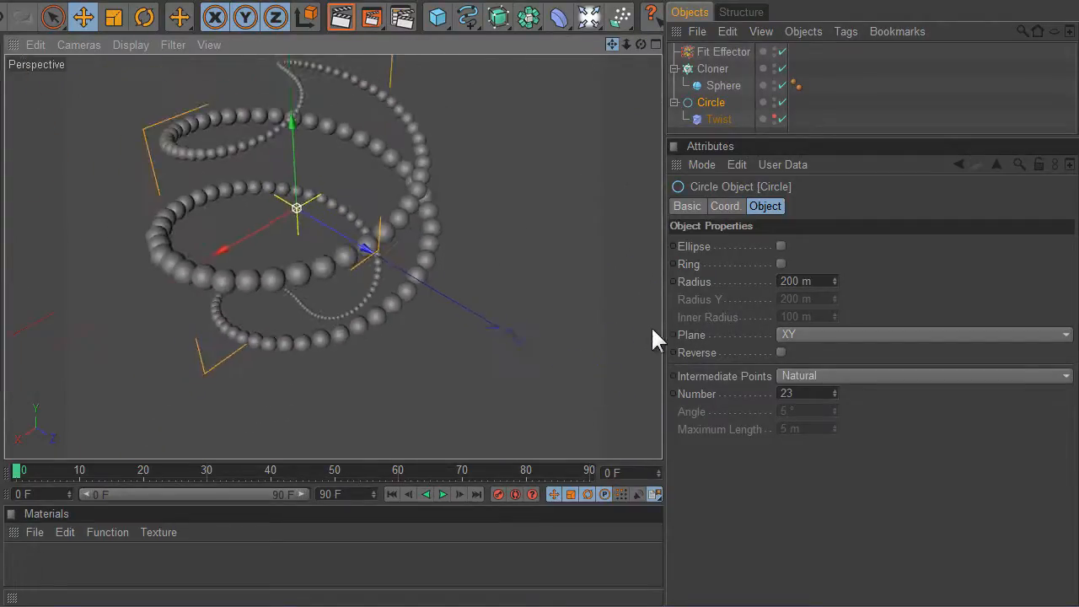
pyautogui.click(718, 119)
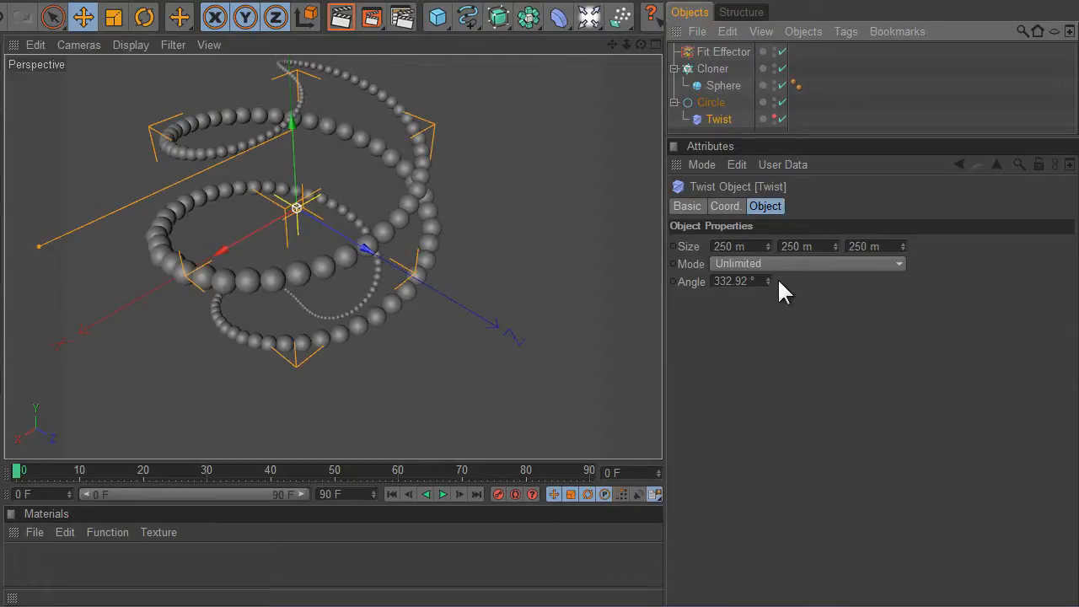
pyautogui.moveTo(769, 279)
pyautogui.mouseDown()
pyautogui.moveTo(774, 320)
pyautogui.moveTo(777, 308)
pyautogui.moveTo(803, 331)
pyautogui.moveTo(766, 271)
pyautogui.mouseUp()
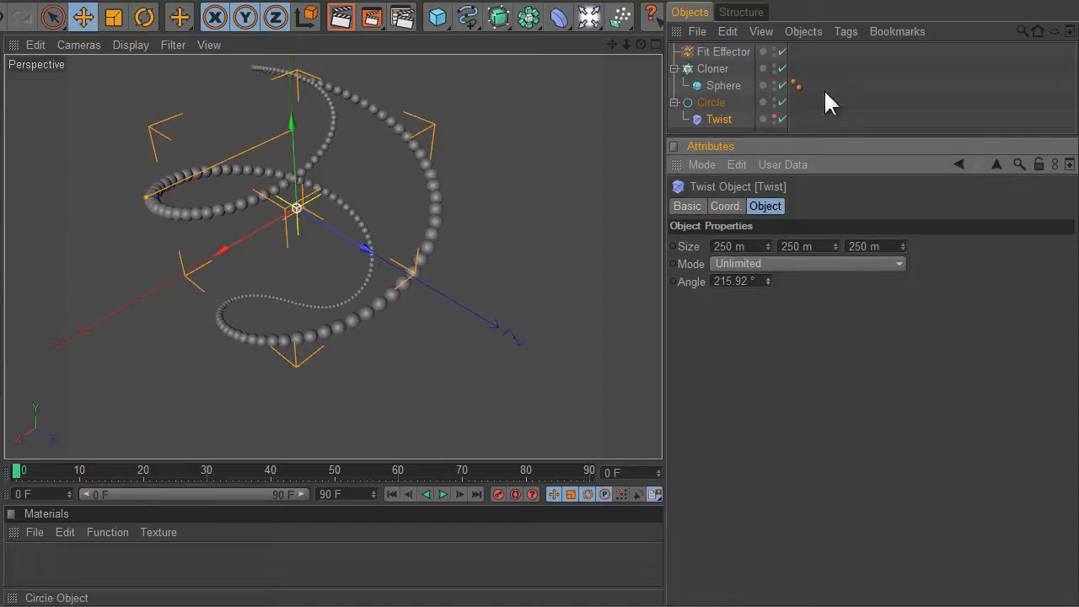
# Disable the Fit Effector and vary the Twist deformer's angle, ending at about 207°, to compare the unfitted clones.
pyautogui.click(781, 51)
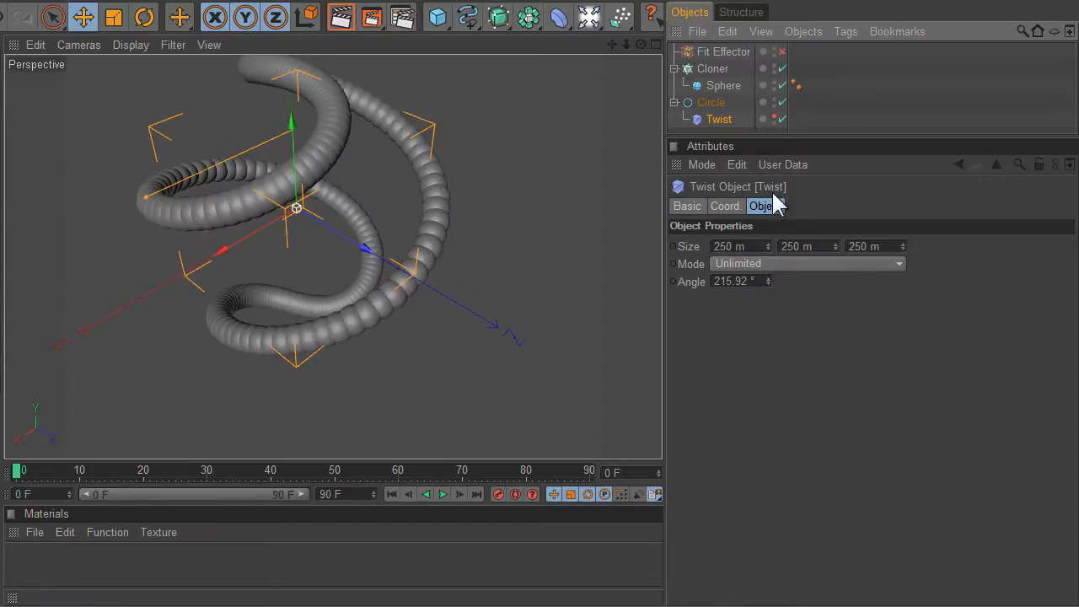
pyautogui.moveTo(766, 276)
pyautogui.mouseDown()
pyautogui.moveTo(773, 327)
pyautogui.moveTo(733, 379)
pyautogui.moveTo(761, 312)
pyautogui.moveTo(776, 431)
pyautogui.moveTo(769, 298)
pyautogui.mouseUp()
pyautogui.moveTo(780, 352); pyautogui.dragTo(765, 275)
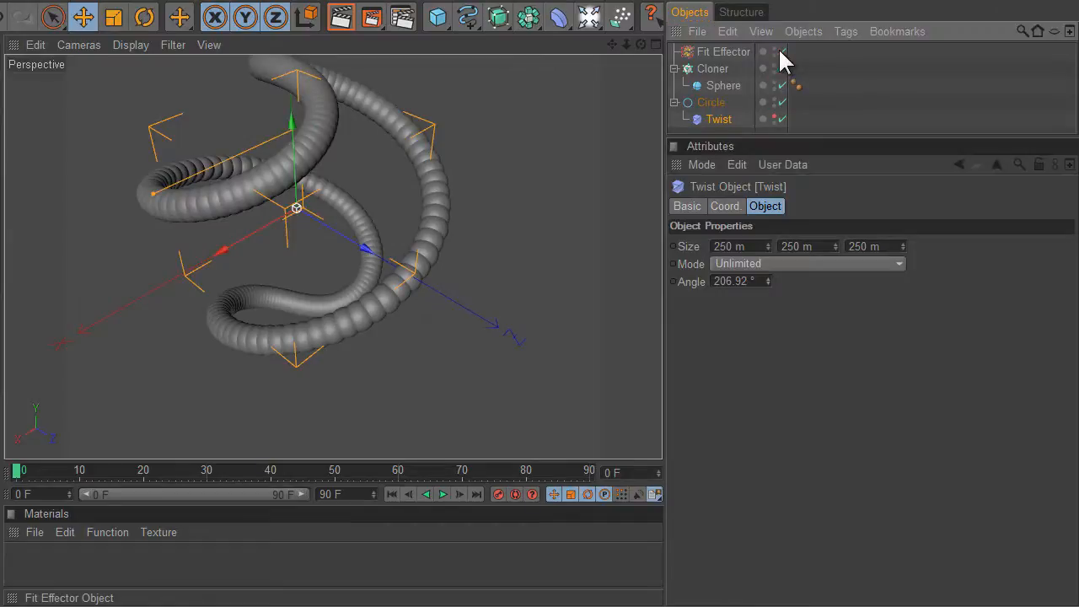
# Re-enable the Fit Effector and increase the Twist deformer's angle to about 349°.
pyautogui.moveTo(640, 45)
pyautogui.mouseDown()
pyautogui.moveTo(660, 329)
pyautogui.moveTo(659, 319)
pyautogui.moveTo(708, 330)
pyautogui.moveTo(672, 298)
pyautogui.moveTo(663, 325)
pyautogui.moveTo(671, 329)
pyautogui.moveTo(662, 327)
pyautogui.mouseUp()
pyautogui.moveTo(621, 47)
pyautogui.mouseDown()
pyautogui.moveTo(661, 322)
pyautogui.moveTo(680, 321)
pyautogui.moveTo(658, 323)
pyautogui.moveTo(681, 322)
pyautogui.moveTo(660, 330)
pyautogui.moveTo(671, 324)
pyautogui.moveTo(663, 329)
pyautogui.moveTo(642, 304)
pyautogui.moveTo(655, 333)
pyautogui.moveTo(645, 292)
pyautogui.moveTo(671, 321)
pyautogui.moveTo(655, 327)
pyautogui.moveTo(666, 331)
pyautogui.moveTo(657, 323)
pyautogui.mouseUp()
pyautogui.moveTo(771, 276)
pyautogui.mouseDown()
pyautogui.moveTo(802, 351)
pyautogui.moveTo(770, 280)
pyautogui.moveTo(794, 357)
pyautogui.moveTo(770, 238)
pyautogui.moveTo(770, 277)
pyautogui.moveTo(747, 230)
pyautogui.moveTo(710, 205)
pyautogui.moveTo(770, 288)
pyautogui.mouseUp()
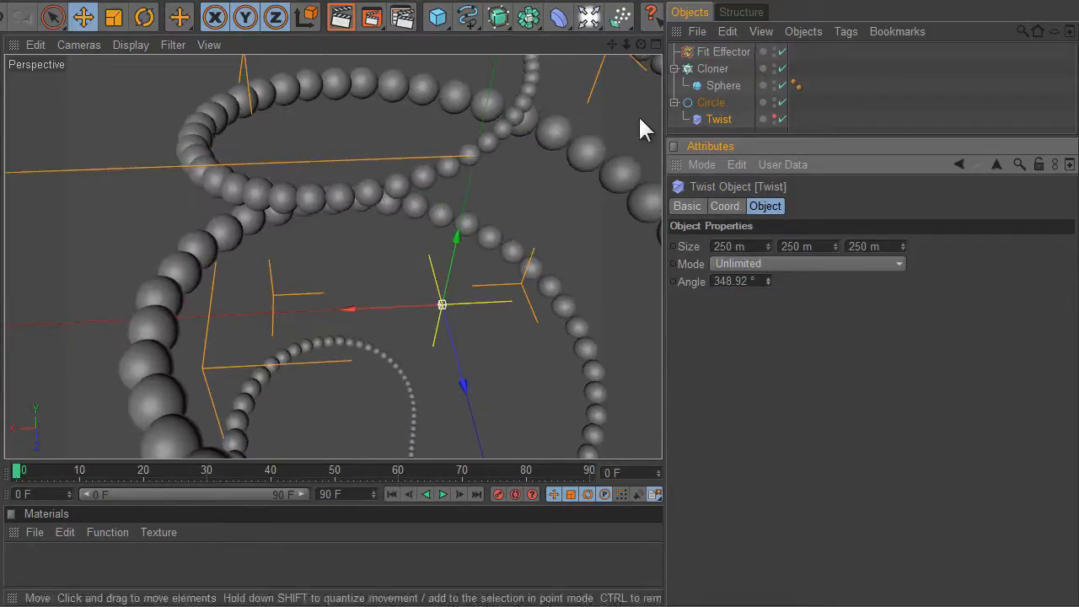
# Try the Fit Effector's MoColor option set to On, and switch it to Inverse.
pyautogui.moveTo(612, 45); pyautogui.dragTo(660, 327)
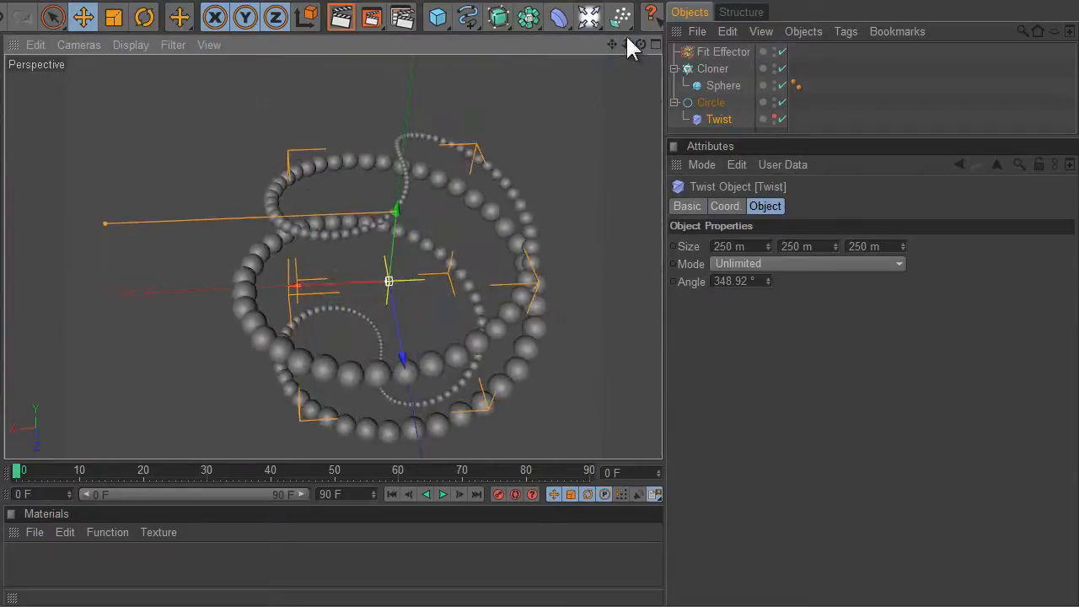
pyautogui.moveTo(640, 42); pyautogui.dragTo(662, 322)
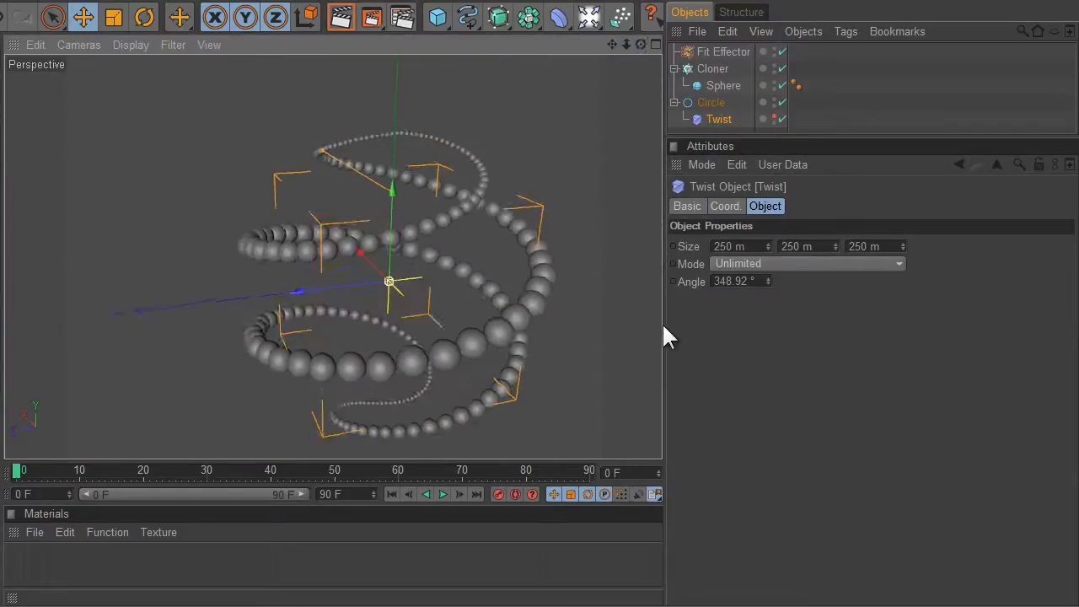
pyautogui.click(720, 52)
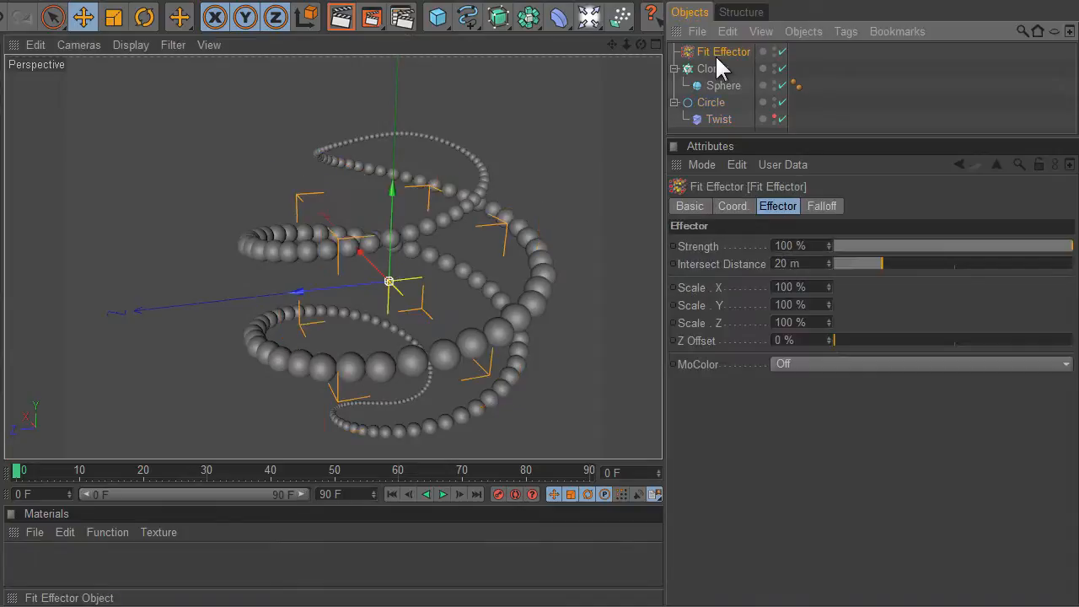
pyautogui.click(794, 362)
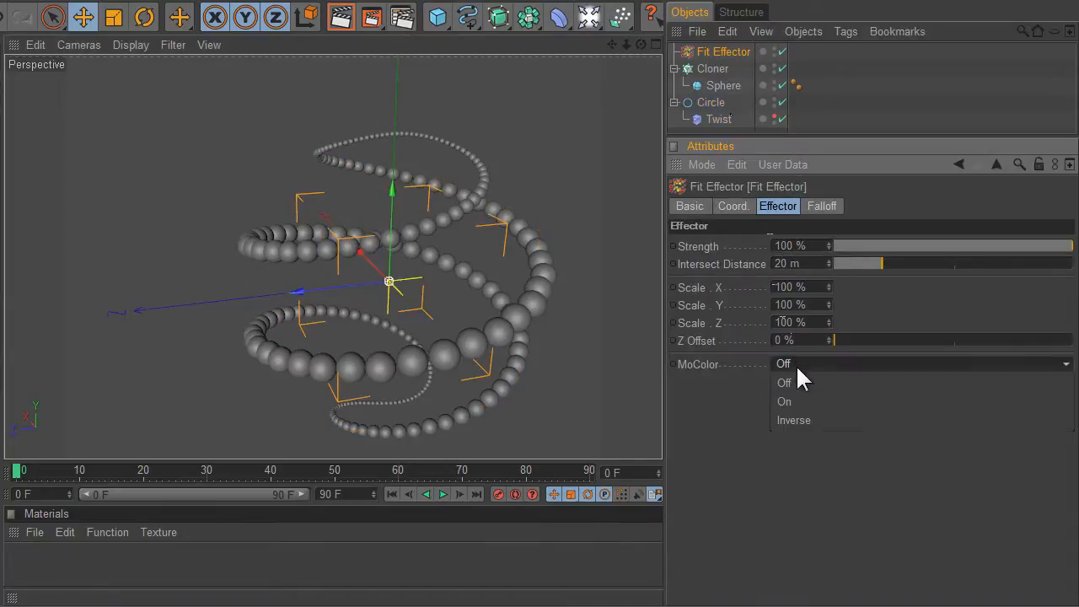
pyautogui.click(803, 402)
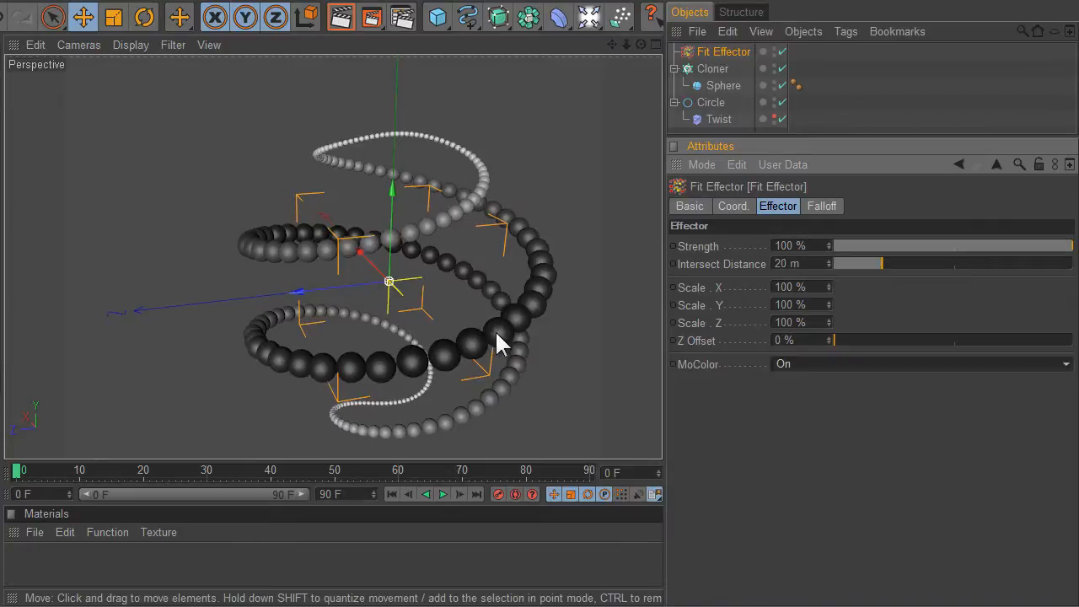
pyautogui.click(779, 364)
pyautogui.click(850, 413)
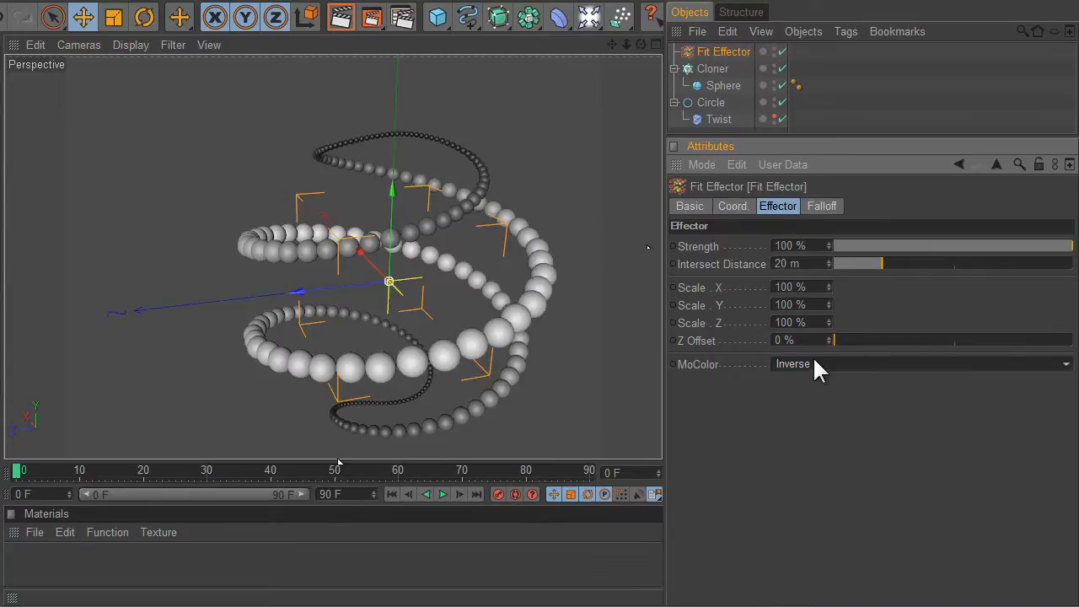
# Set the Fit Effector's falloff shape to Sphere.
pyautogui.click(819, 207)
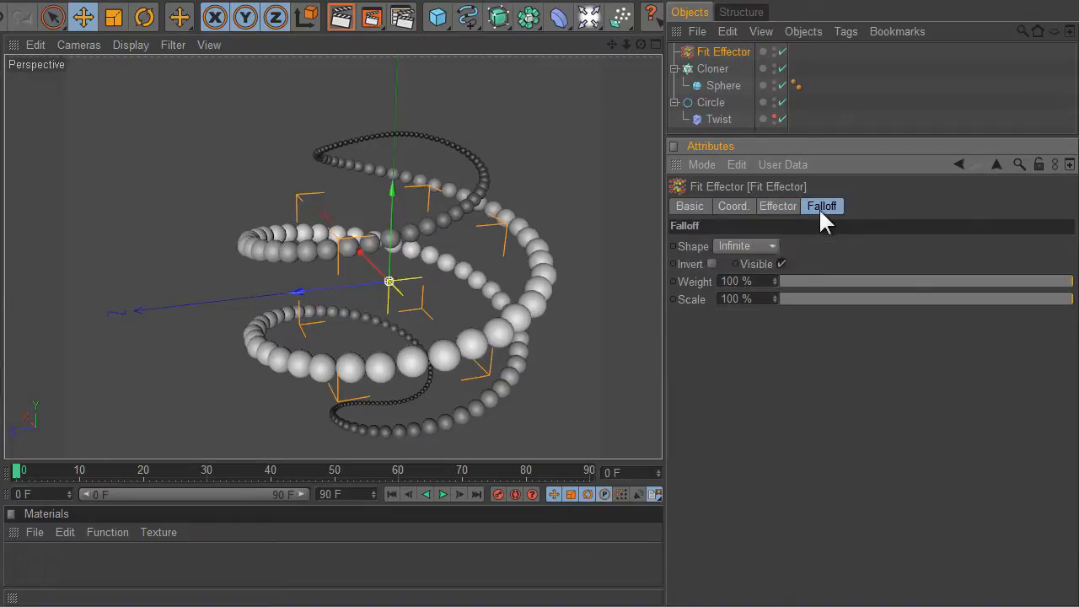
pyautogui.click(766, 246)
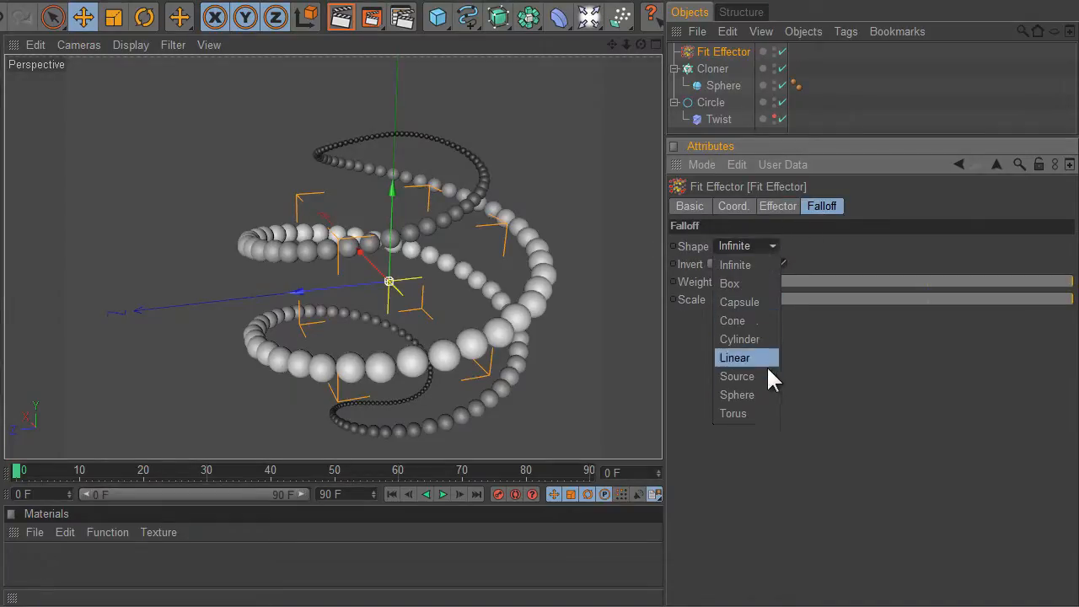
pyautogui.click(764, 396)
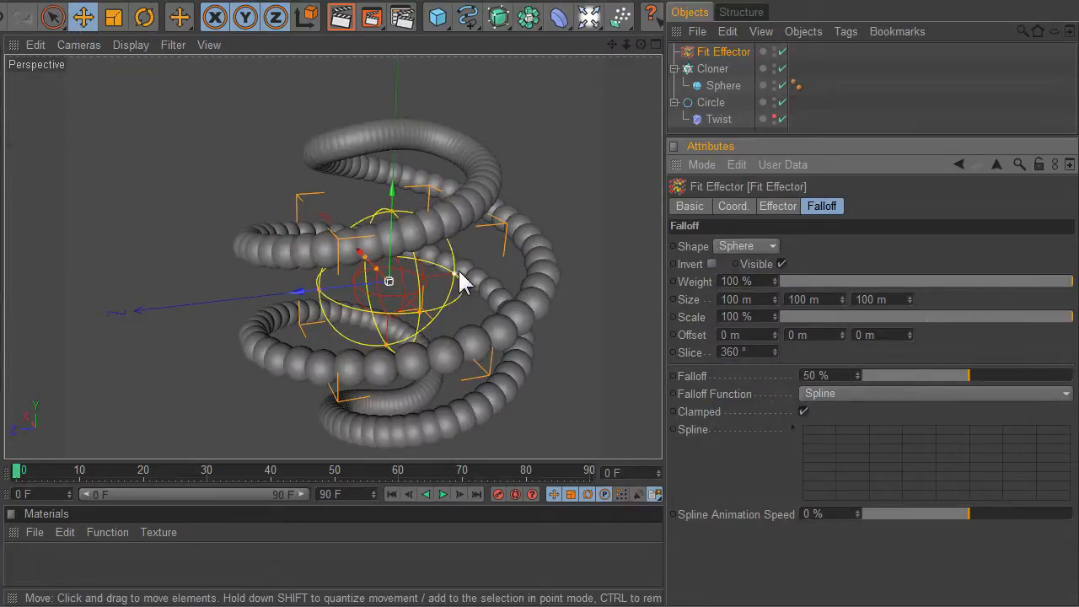
# Move the Fit Effector's spherical falloff to the lower coil, and back up over the clones of the uppermost coil.
pyautogui.moveTo(358, 291); pyautogui.dragTo(662, 326)
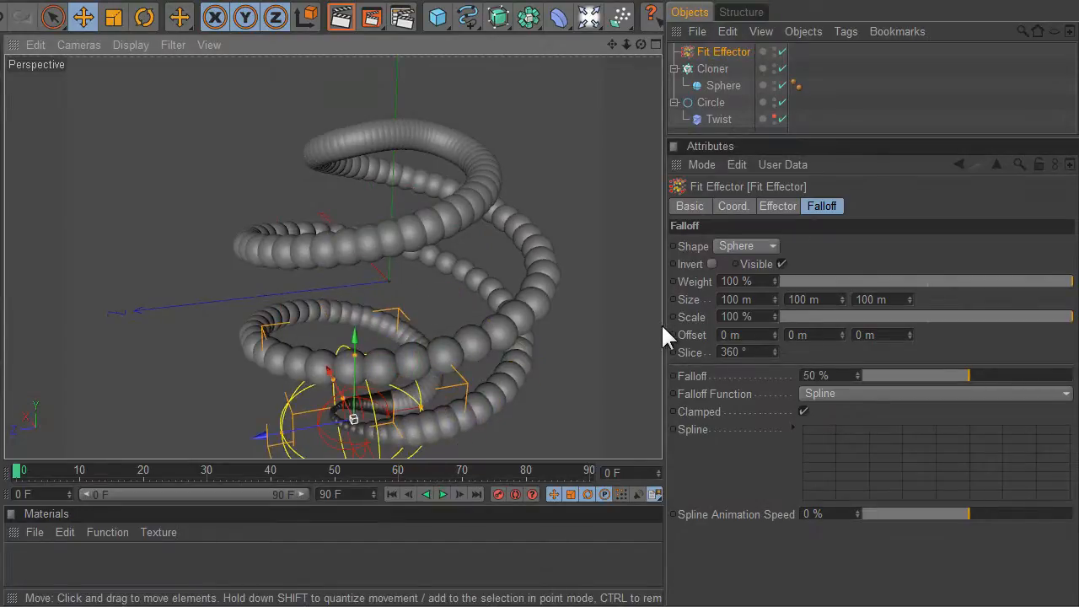
pyautogui.moveTo(362, 344); pyautogui.dragTo(659, 318)
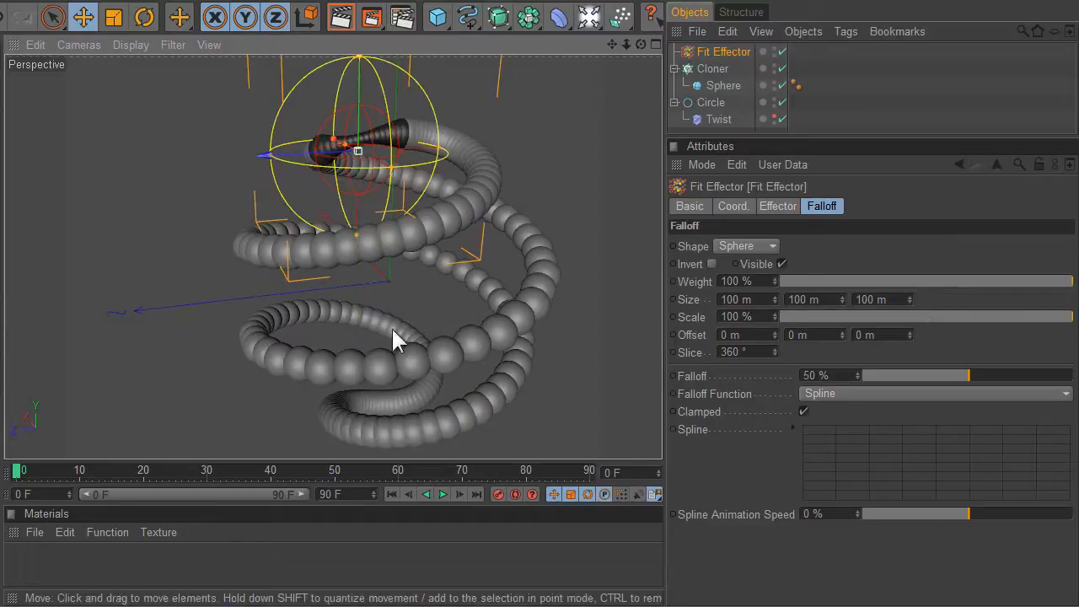
pyautogui.moveTo(614, 42); pyautogui.dragTo(660, 323)
pyautogui.moveTo(615, 42); pyautogui.dragTo(662, 324, button='right')
pyautogui.moveTo(614, 42); pyautogui.dragTo(661, 324)
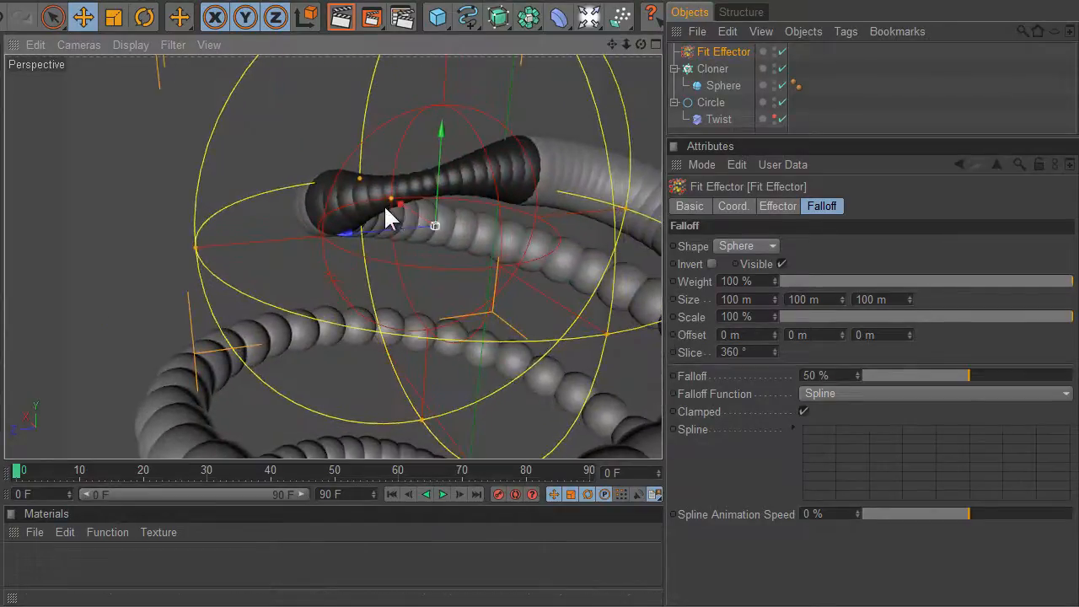
pyautogui.moveTo(407, 217); pyautogui.dragTo(663, 325)
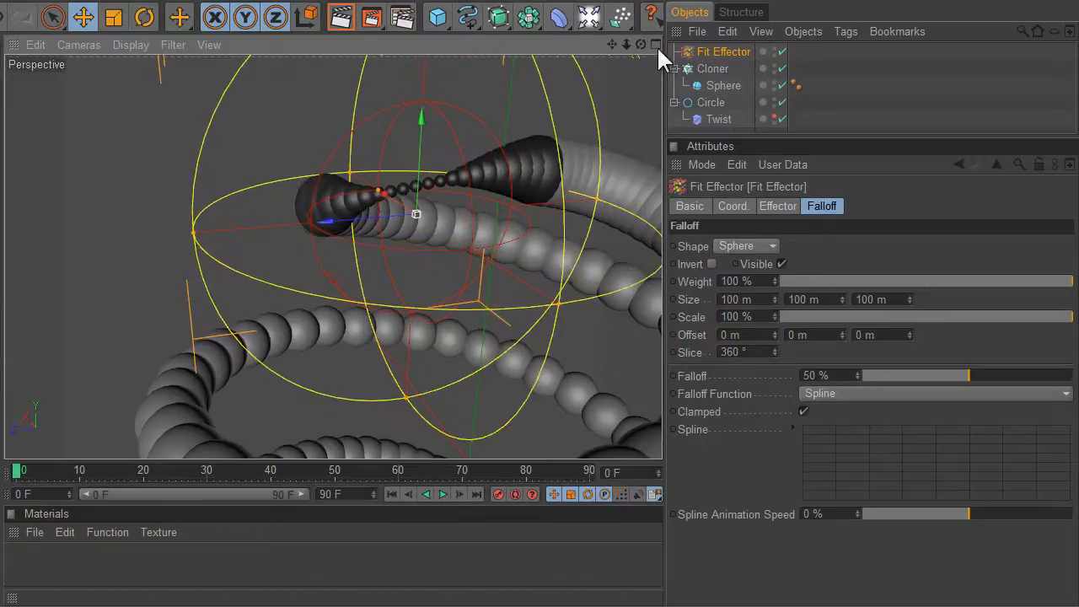
# Inspect the clones inside the falloff from another angle and open the Fit Effector's main effector settings.
pyautogui.moveTo(641, 43); pyautogui.dragTo(659, 321)
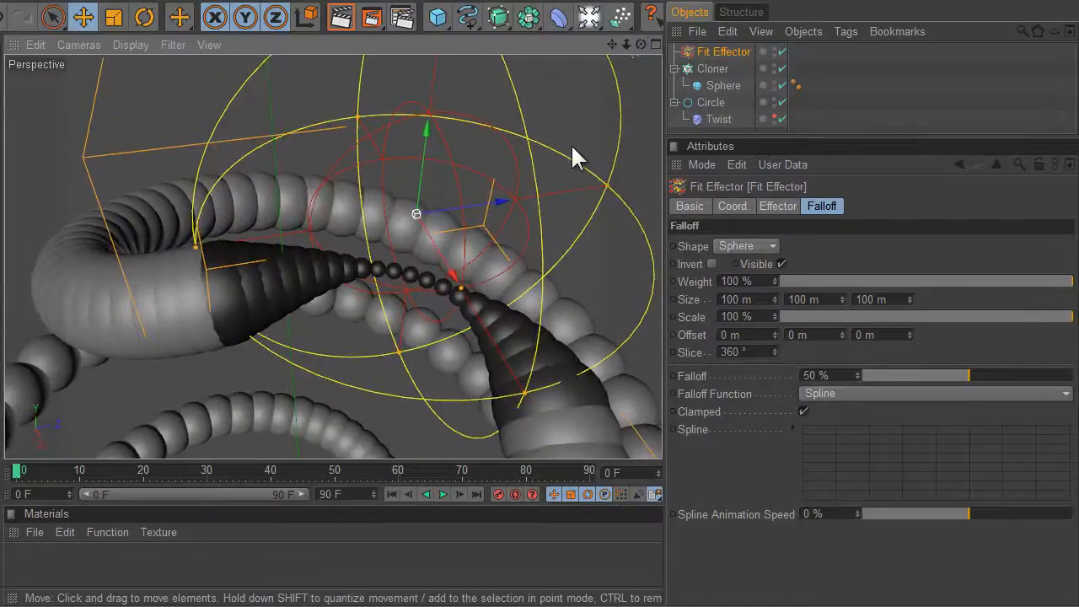
pyautogui.click(778, 205)
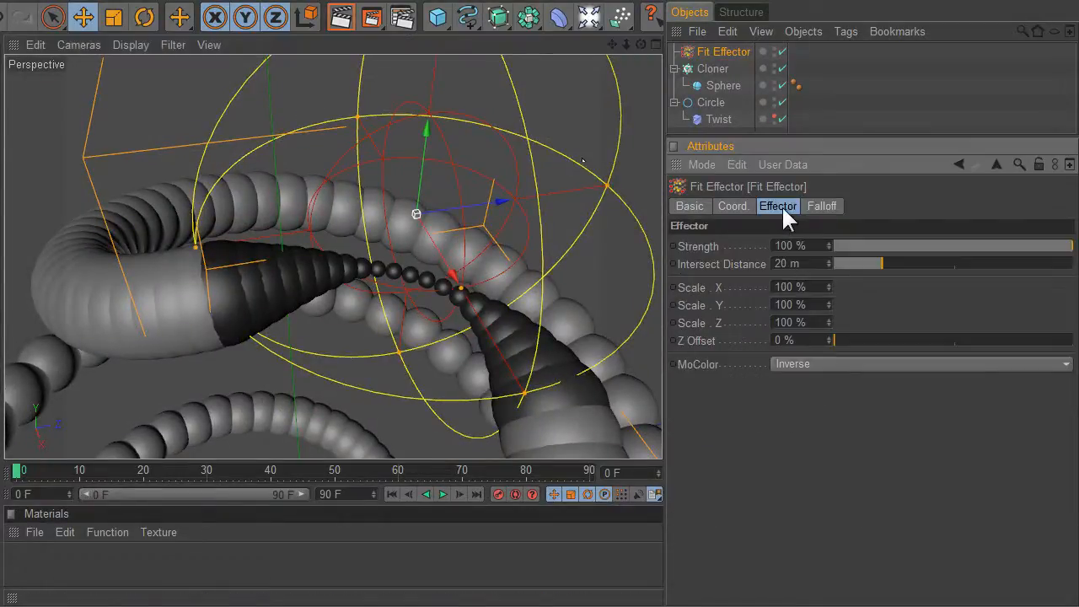